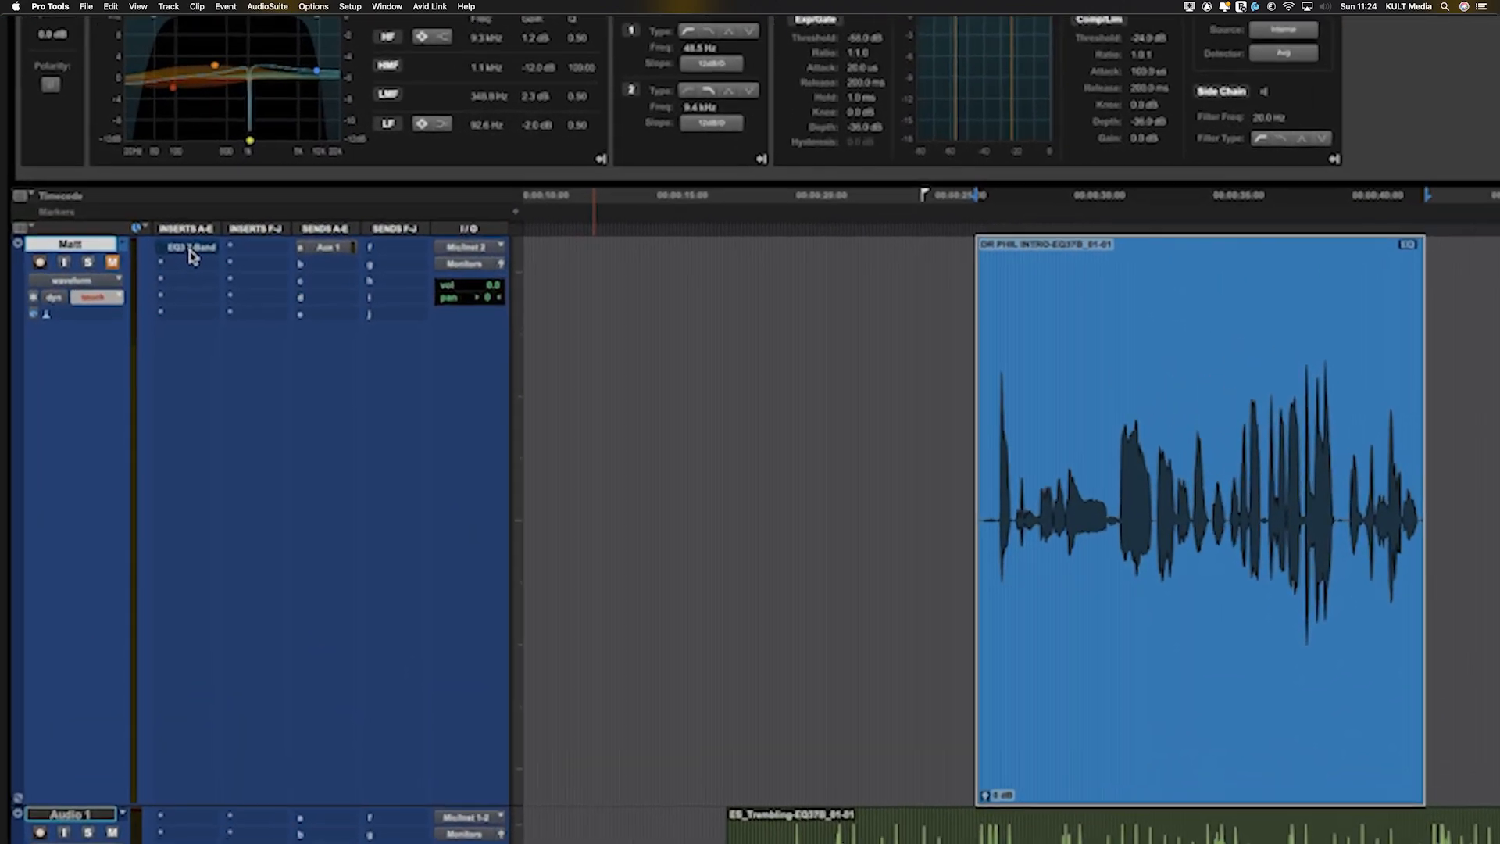
# On the voice track, take the EQ3 7-Band out of bypass and insert a mono Pro Compressor in slot B.
pyautogui.click(165, 177)
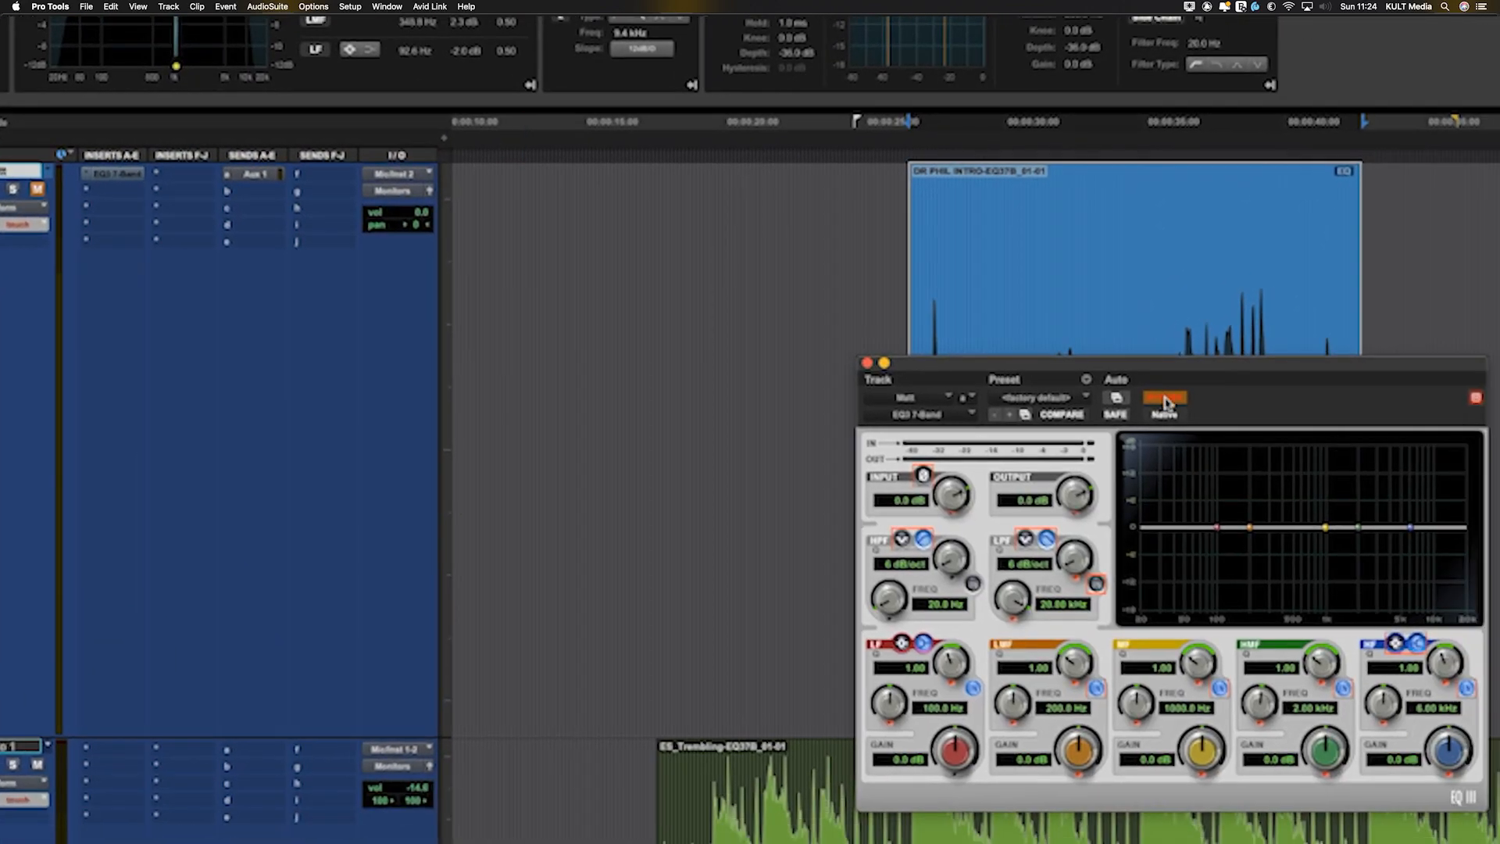
pyautogui.click(1165, 400)
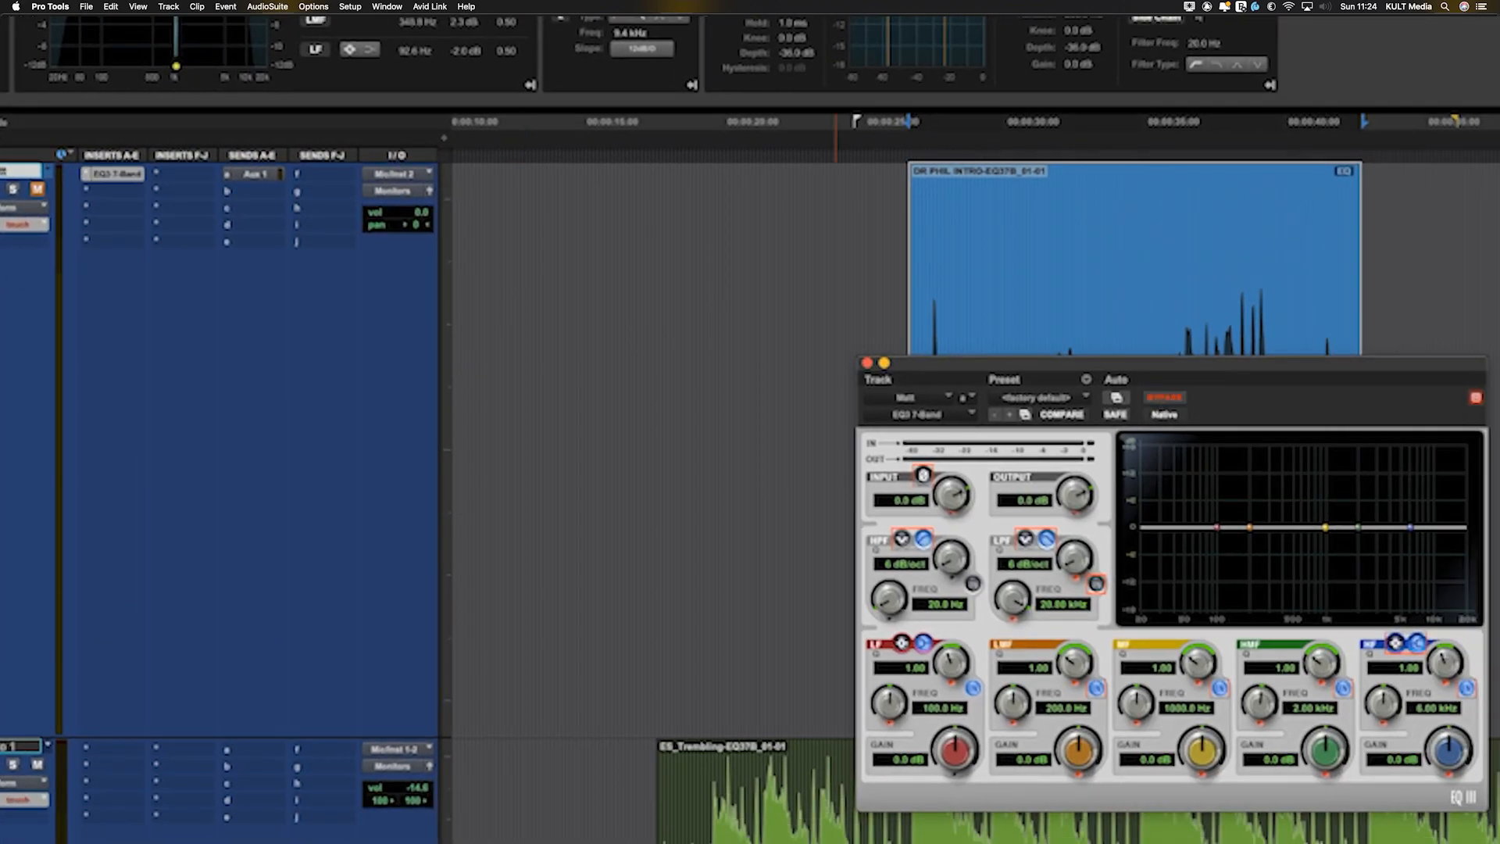
pyautogui.click(110, 191)
pyautogui.moveTo(157, 195)
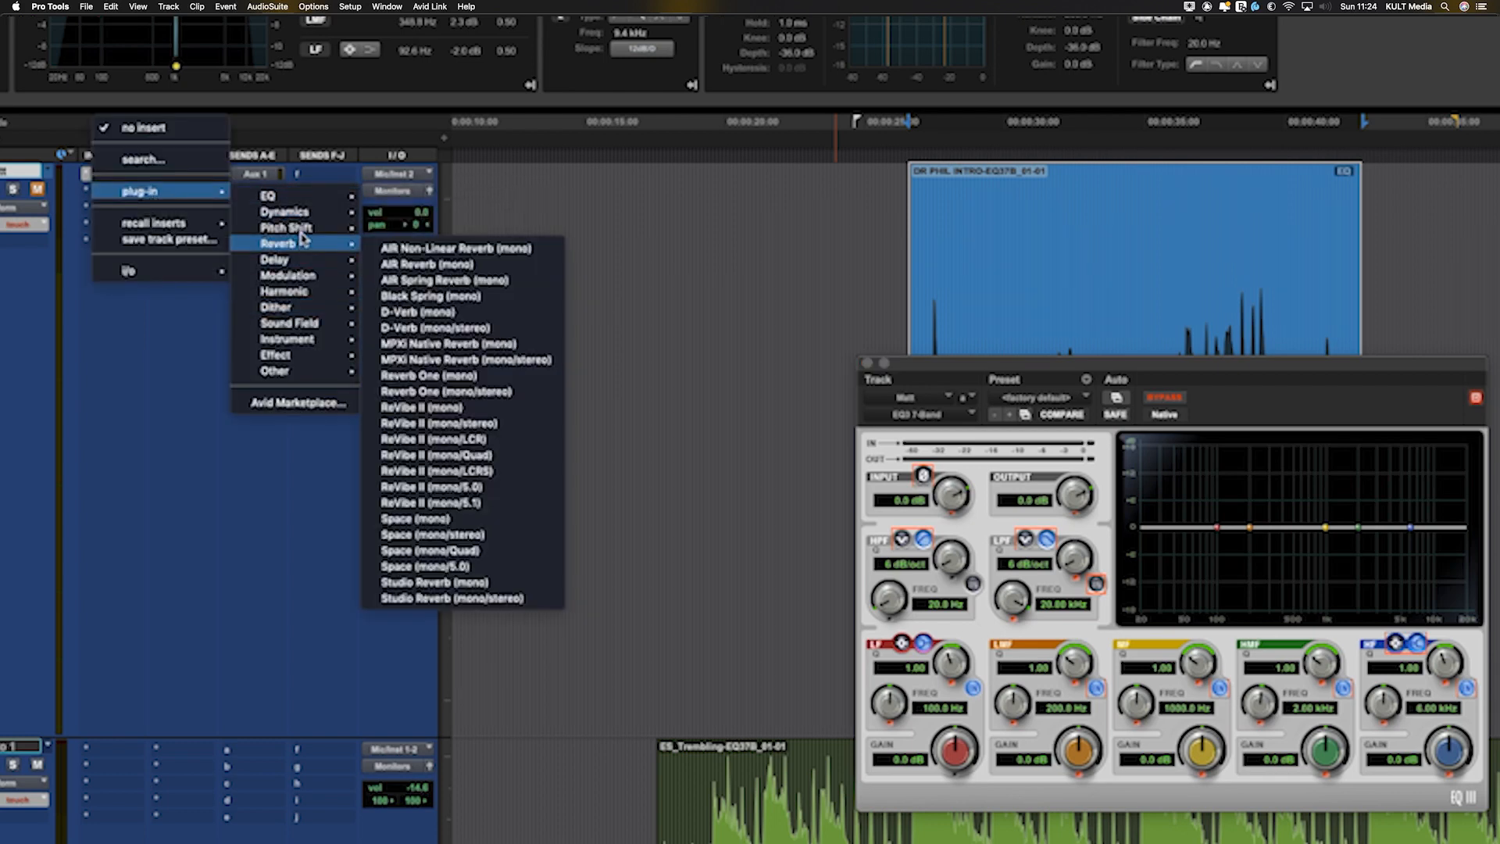
pyautogui.moveTo(313, 213)
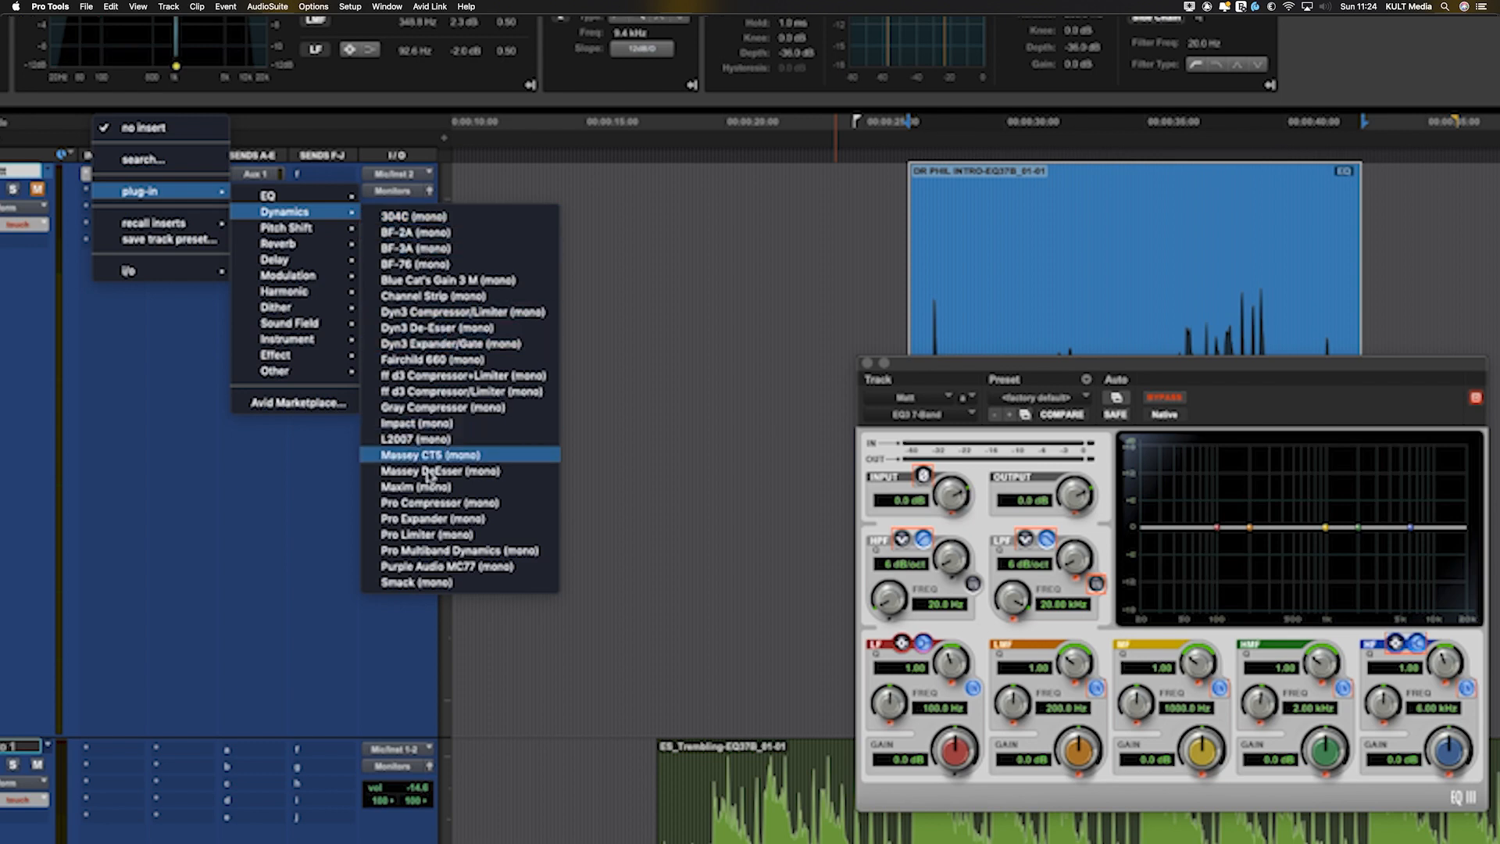
pyautogui.click(437, 502)
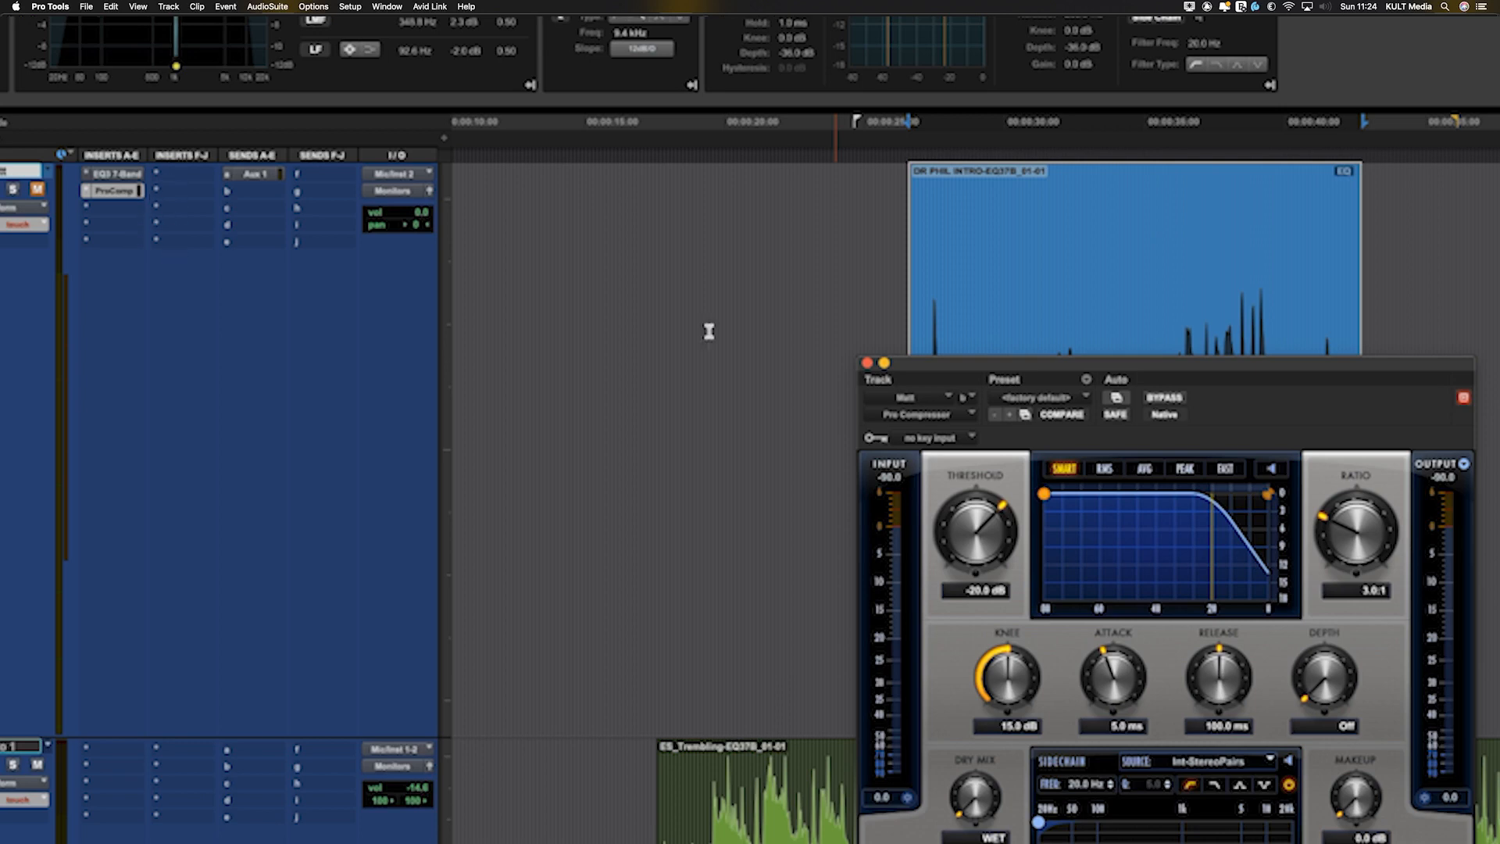
pyautogui.moveTo(1033, 362); pyautogui.dragTo(888, 760)
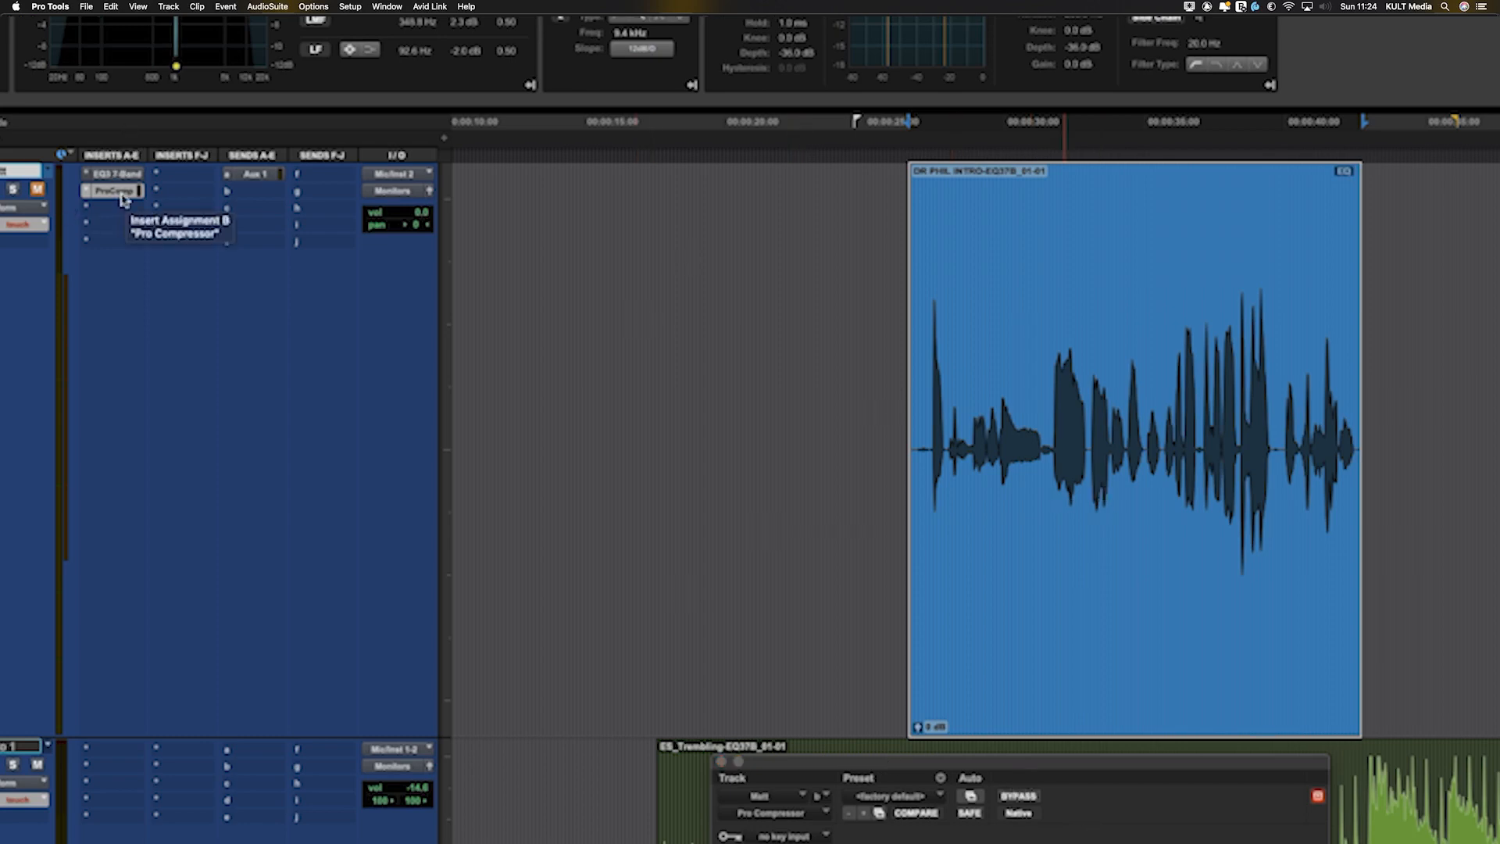
# Copy the Pro Compressor from the voice track to insert slot C of Audio 1 and bypass the copy.
pyautogui.moveTo(122, 200); pyautogui.dragTo(114, 783)
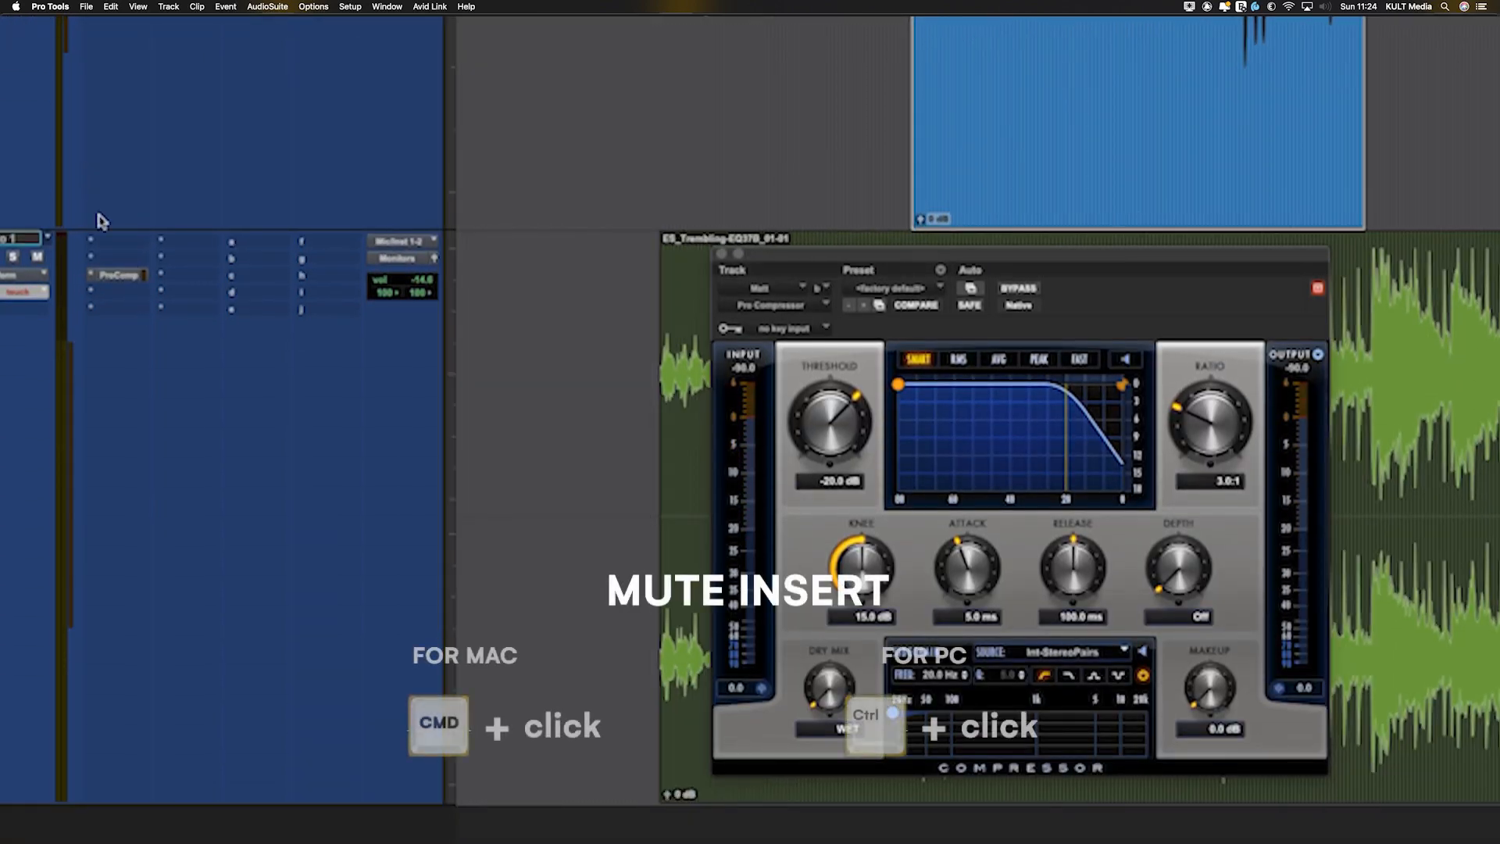
pyautogui.keyDown('super'); pyautogui.click(120, 280); pyautogui.keyUp('super')
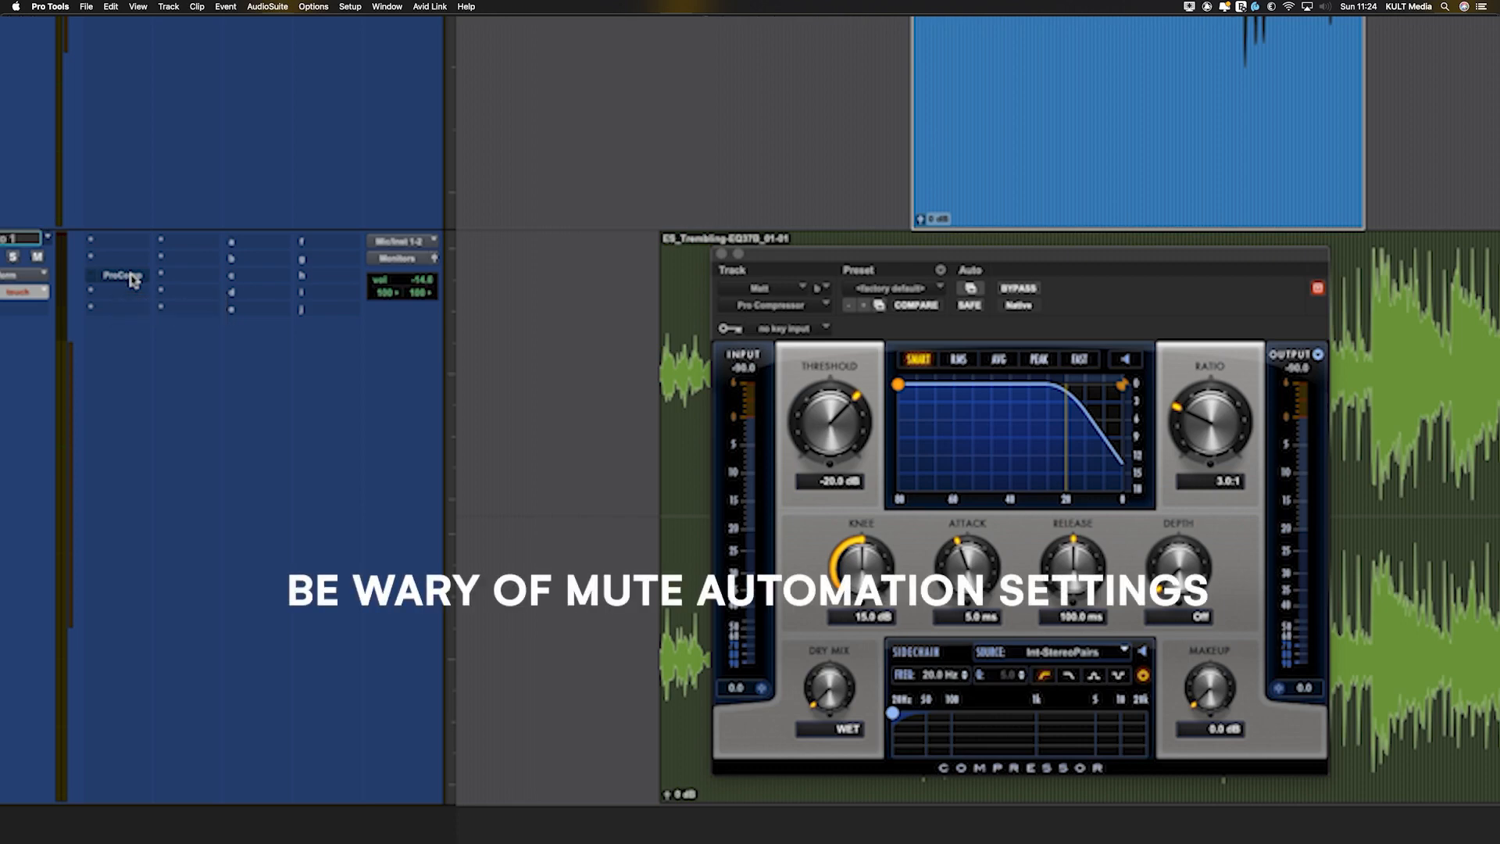
pyautogui.click(1016, 289)
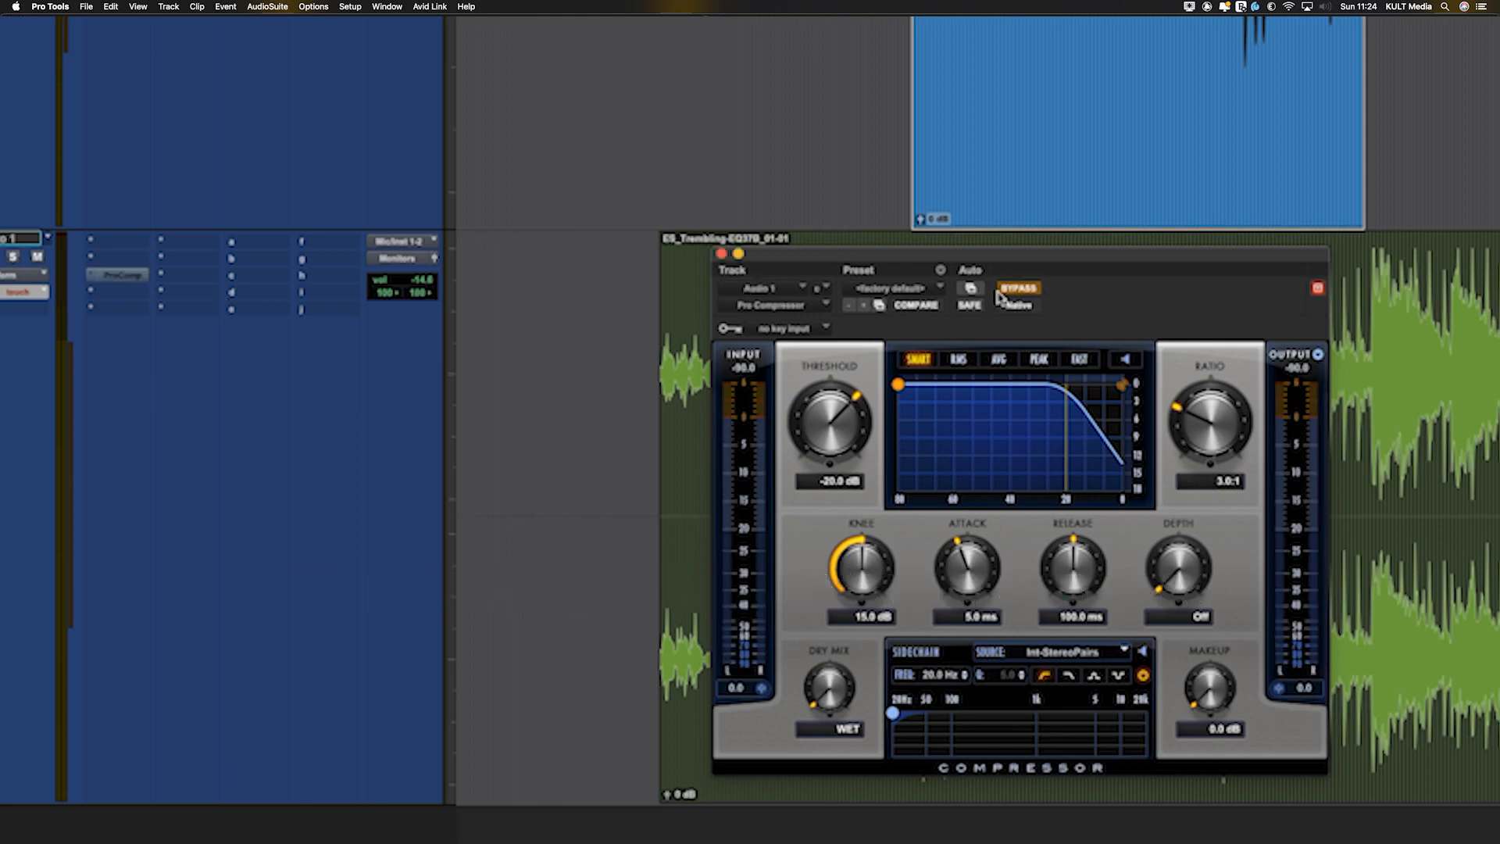
# Enable plug-in automation for all parameters of Audio 1's Pro Compressor, from Ratio through Master Bypass.
pyautogui.click(971, 289)
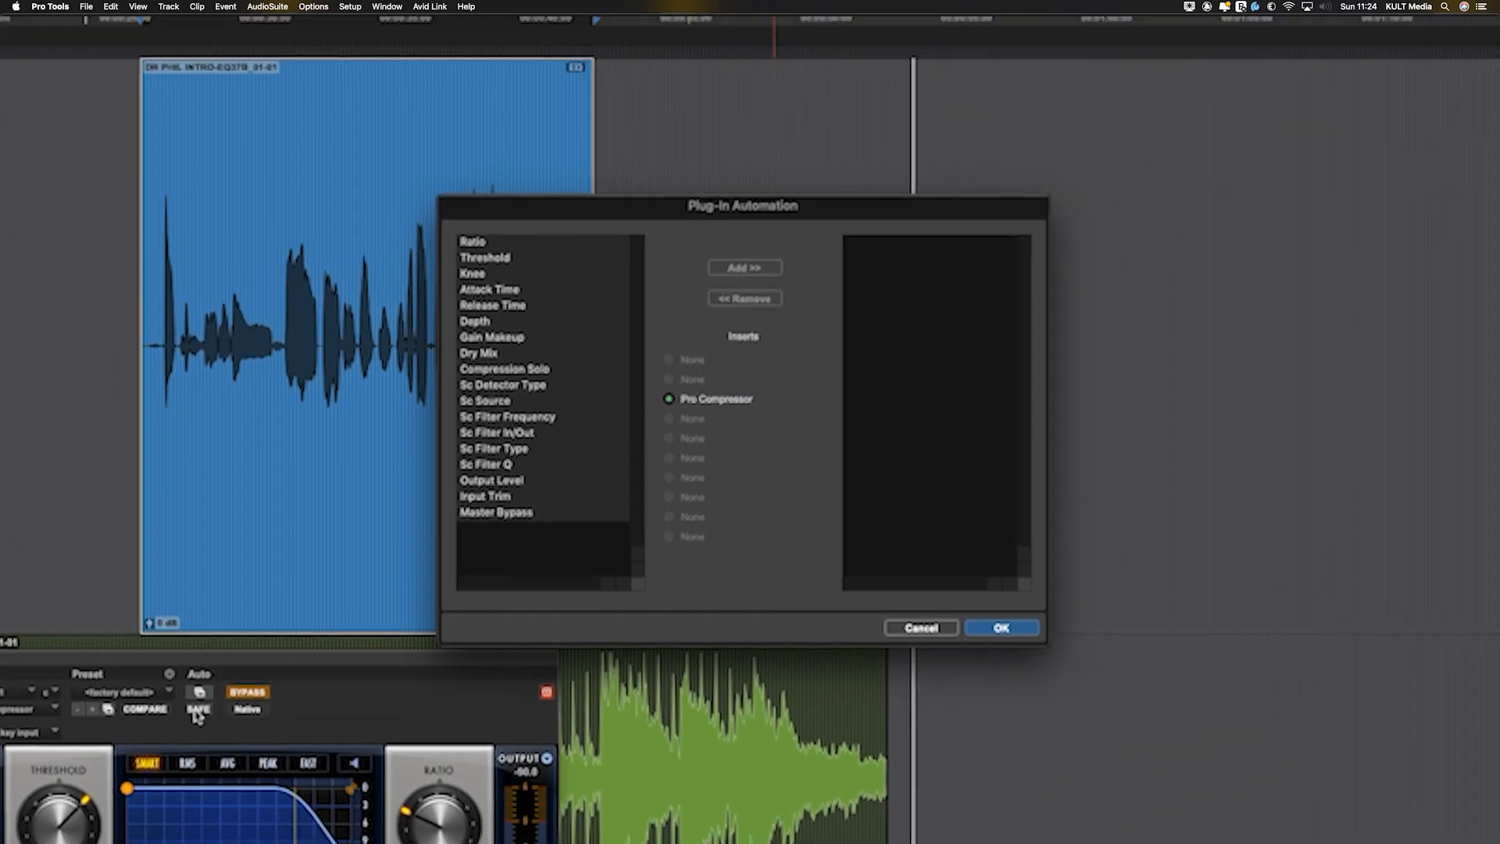
pyautogui.click(537, 246)
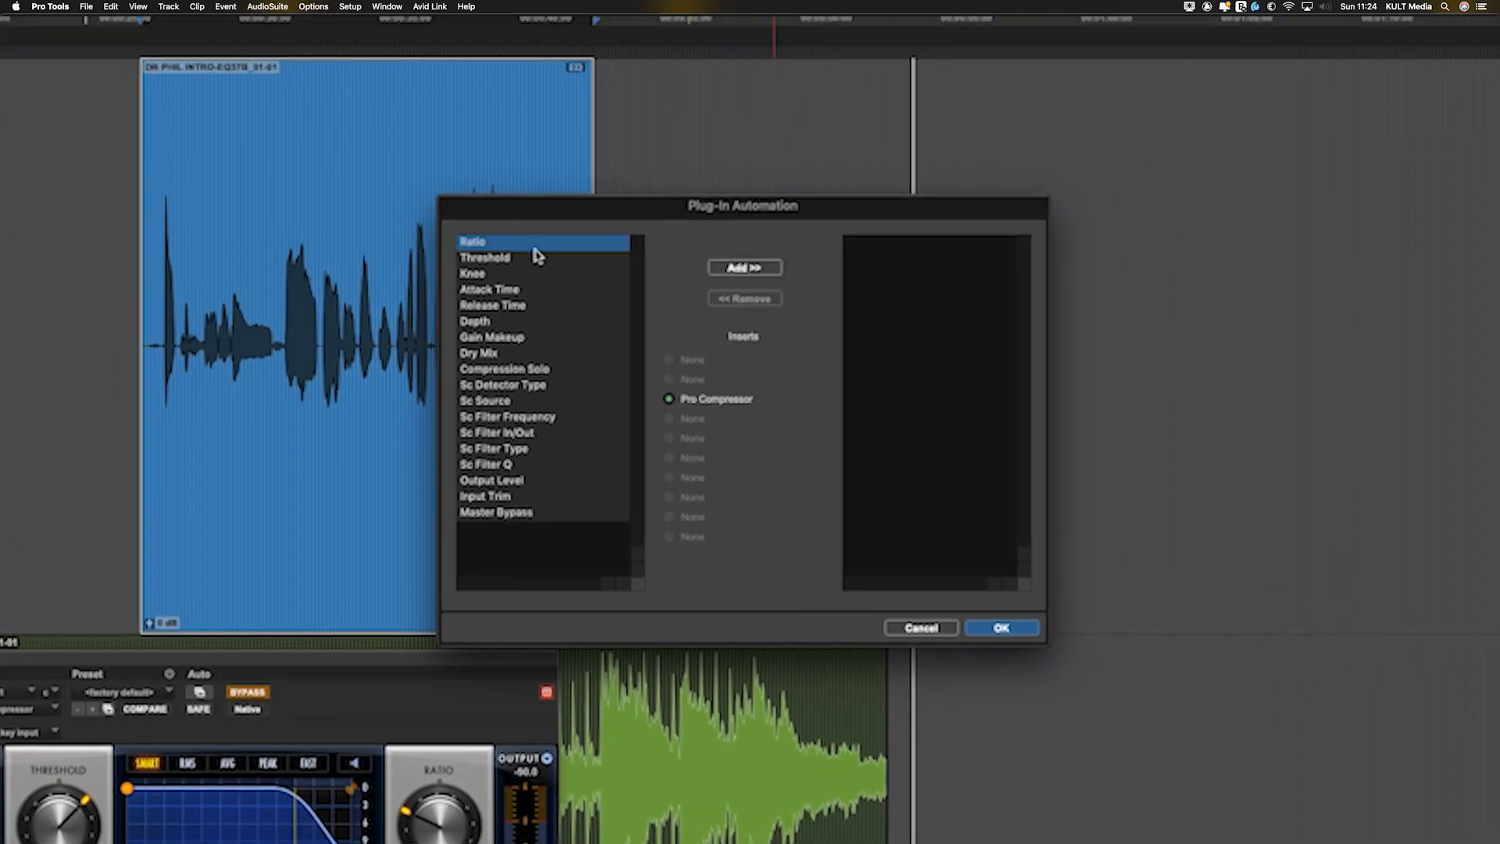
pyautogui.keyDown('shift'); pyautogui.click(519, 511); pyautogui.keyUp('shift')
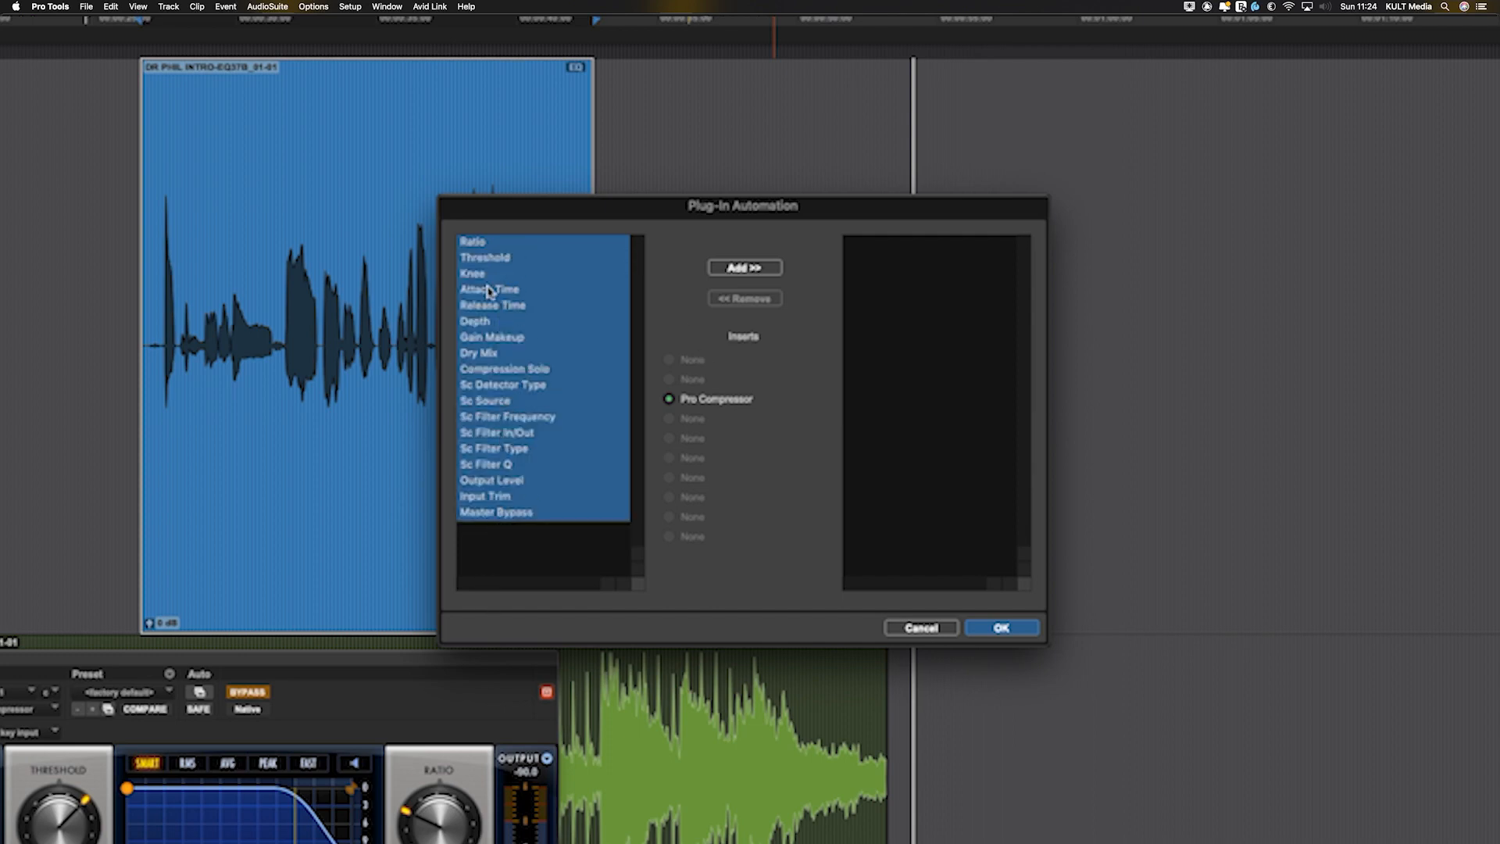
pyautogui.click(754, 271)
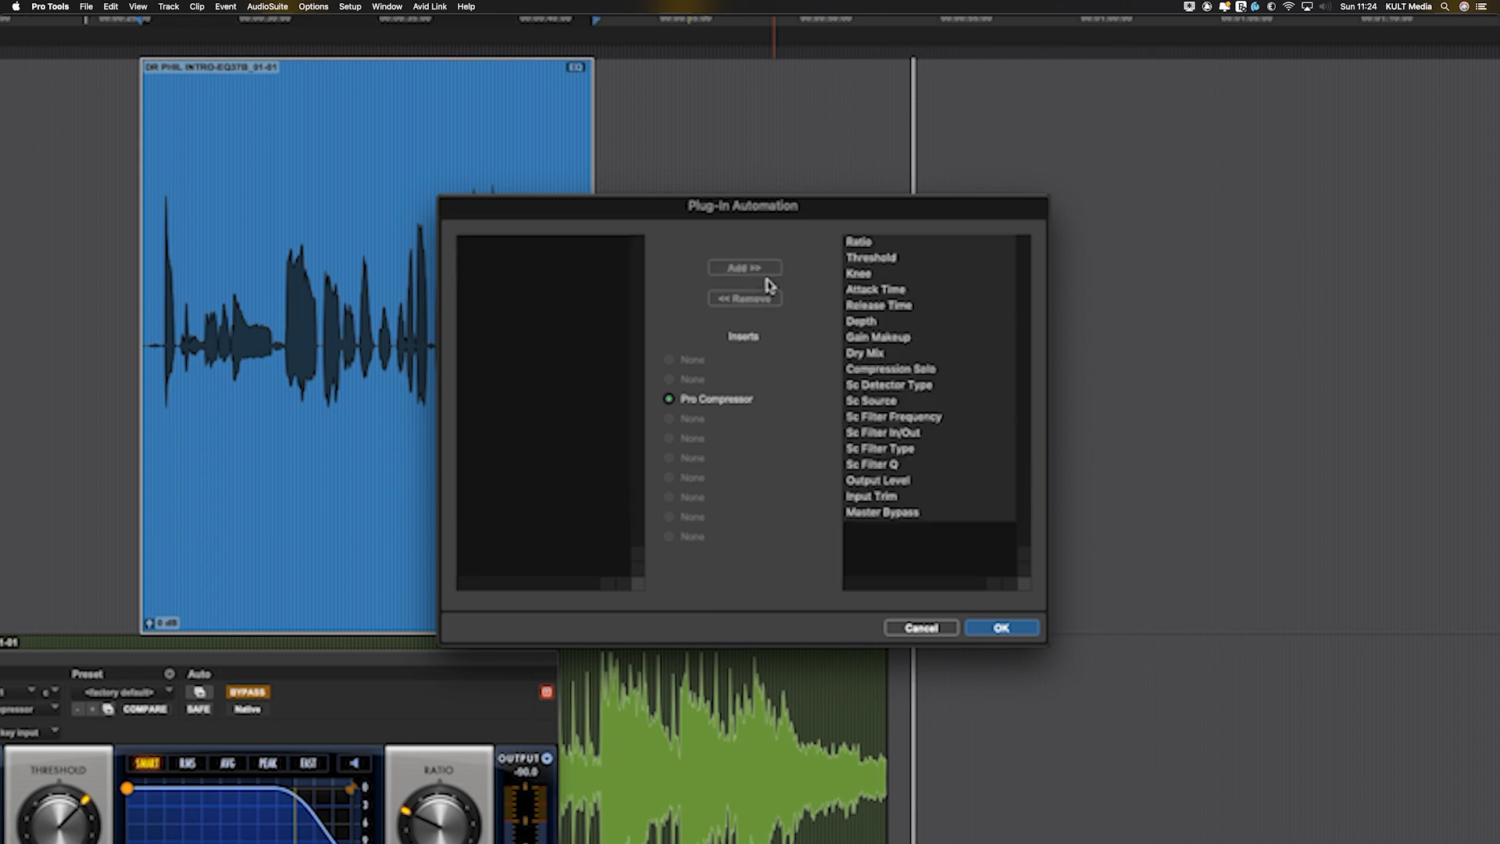
pyautogui.click(1018, 634)
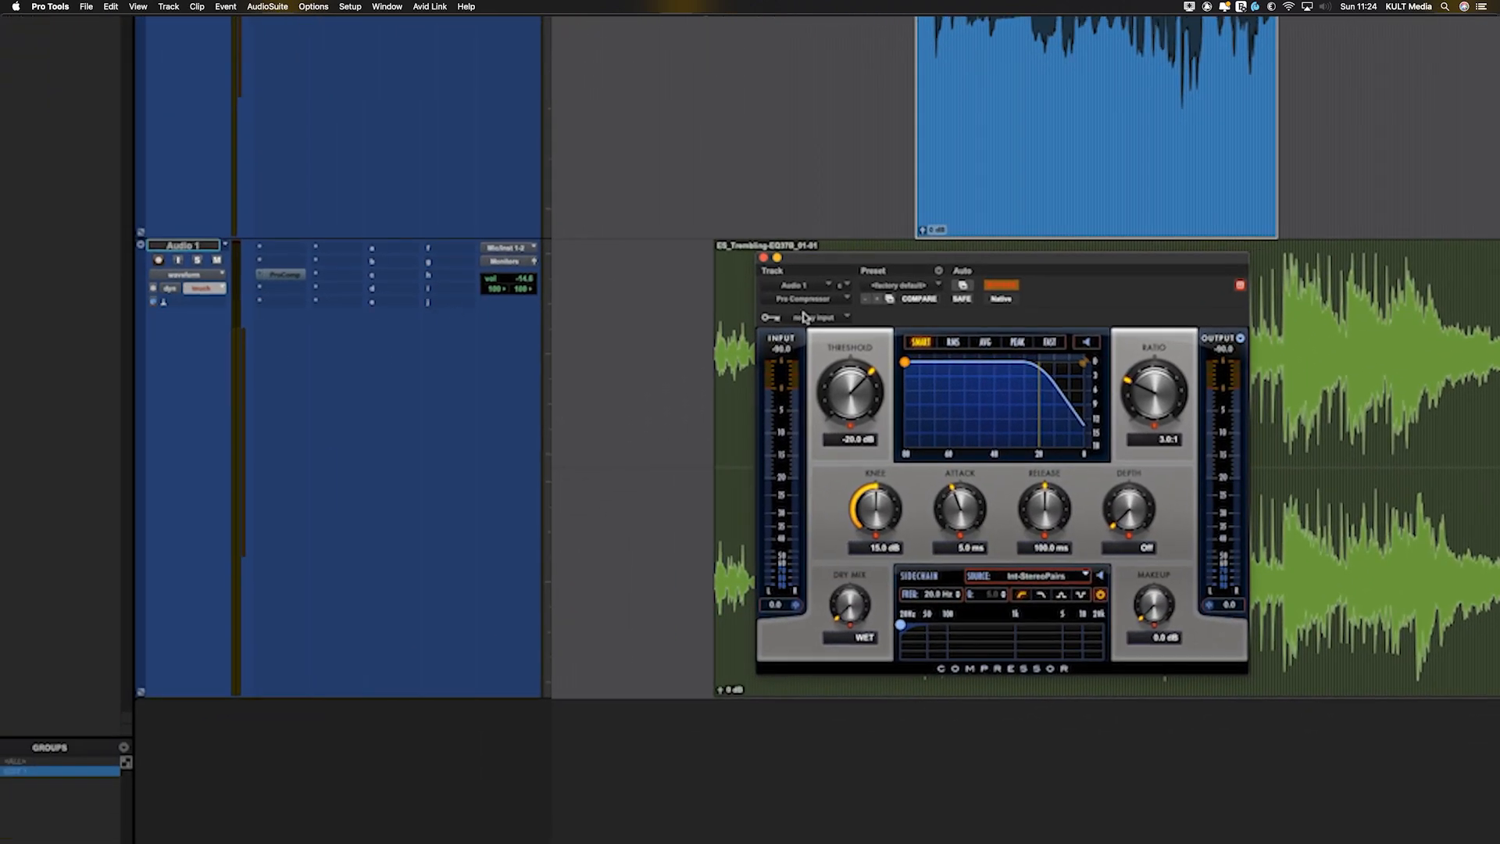
# Take Audio 1's Pro Compressor out of bypass and disable automation for all its parameters at once.
pyautogui.keyDown('super'); pyautogui.click(296, 282); pyautogui.keyUp('super')
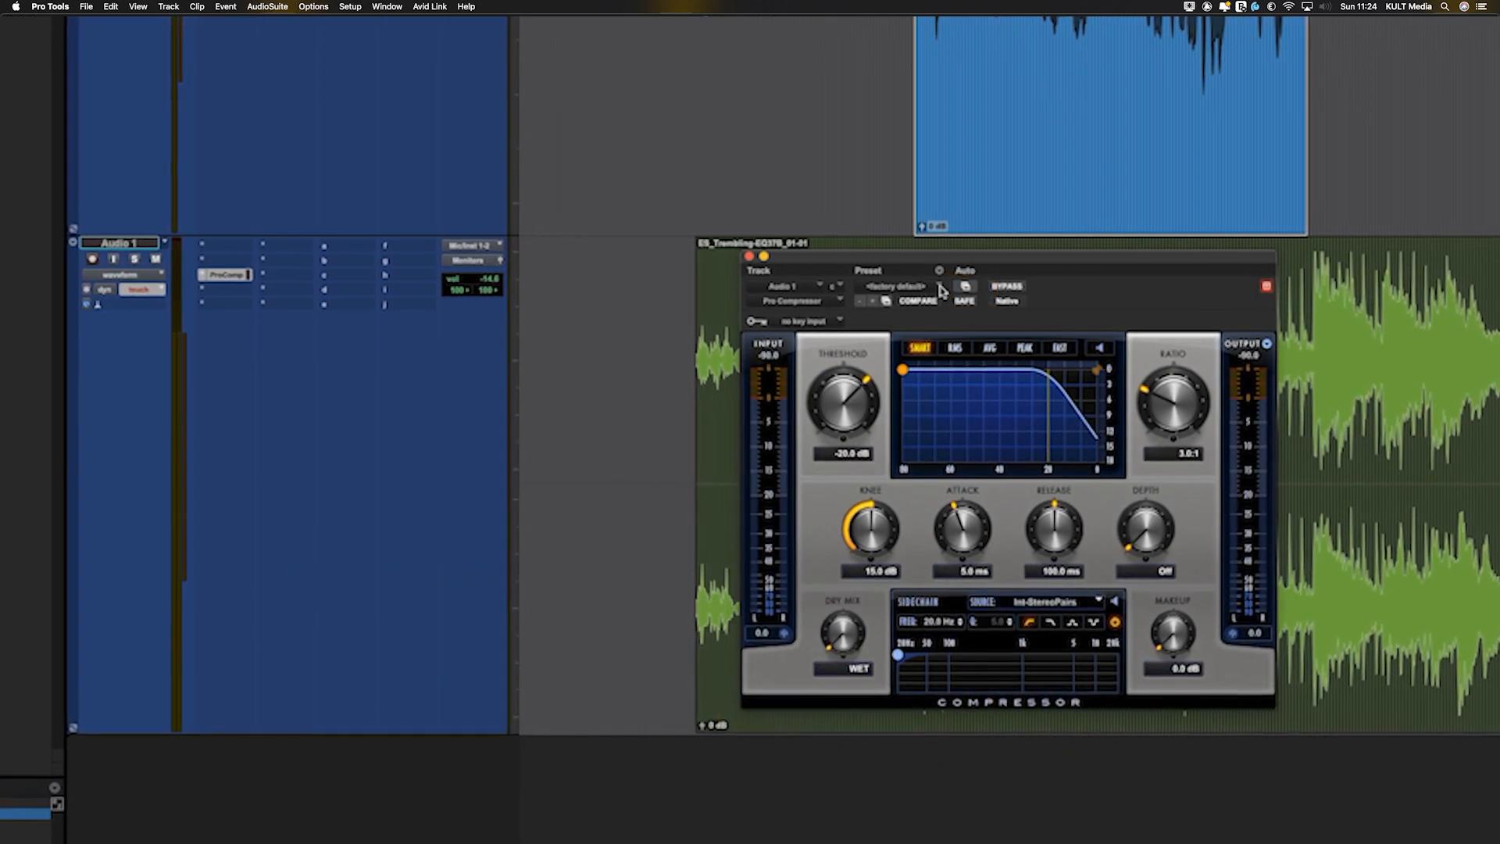
pyautogui.keyDown('ctrl'); pyautogui.keyDown('alt'); pyautogui.keyDown('super'); pyautogui.click(965, 271); pyautogui.keyUp('super'); pyautogui.keyUp('alt'); pyautogui.keyUp('ctrl')
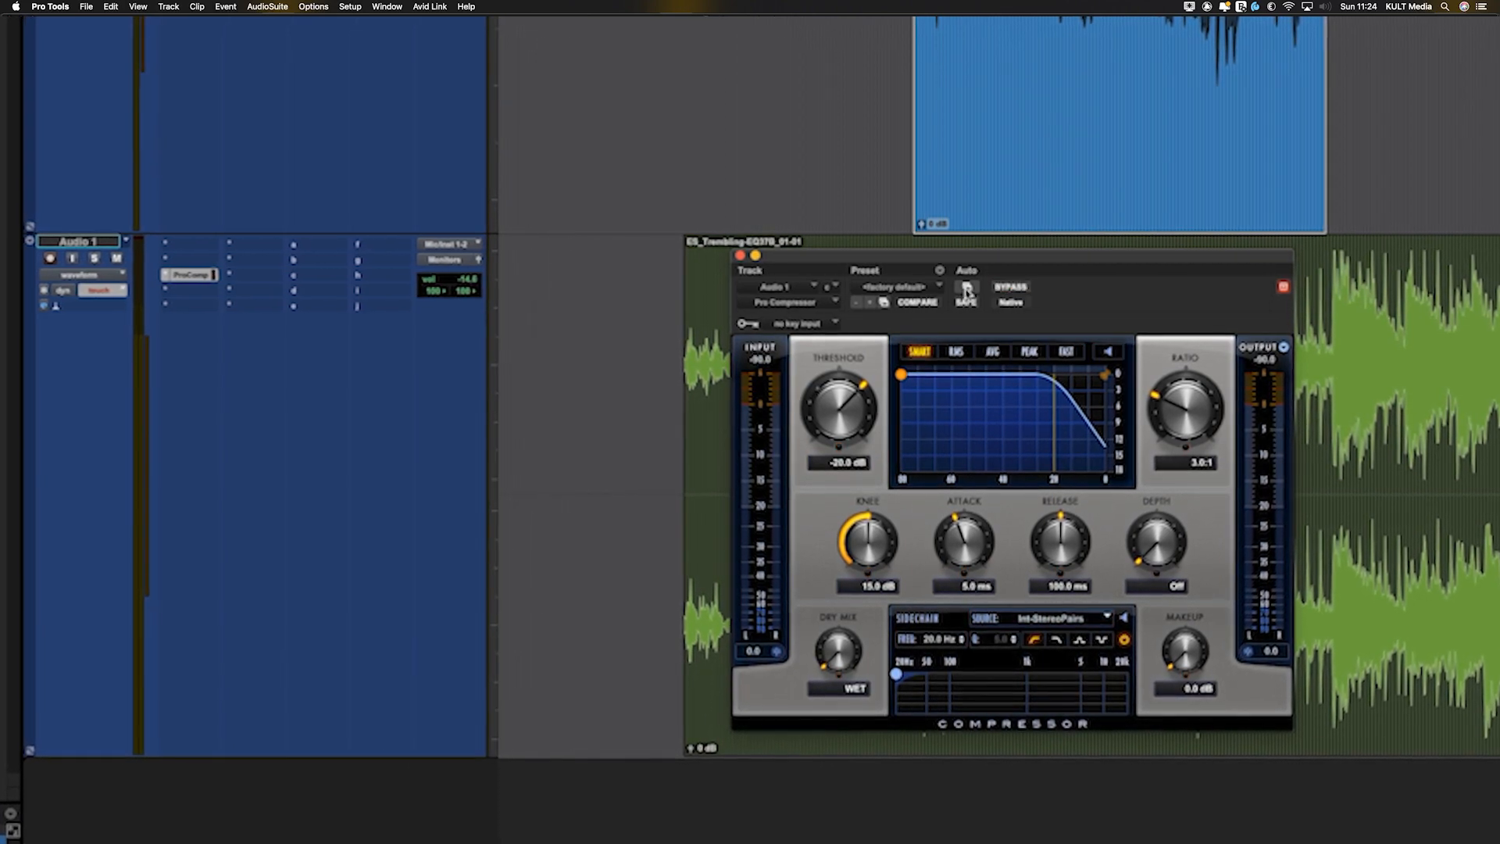
# Enable automation for only the Ratio and Master Bypass controls of Audio 1's Pro Compressor.
pyautogui.rightClick(1189, 416)
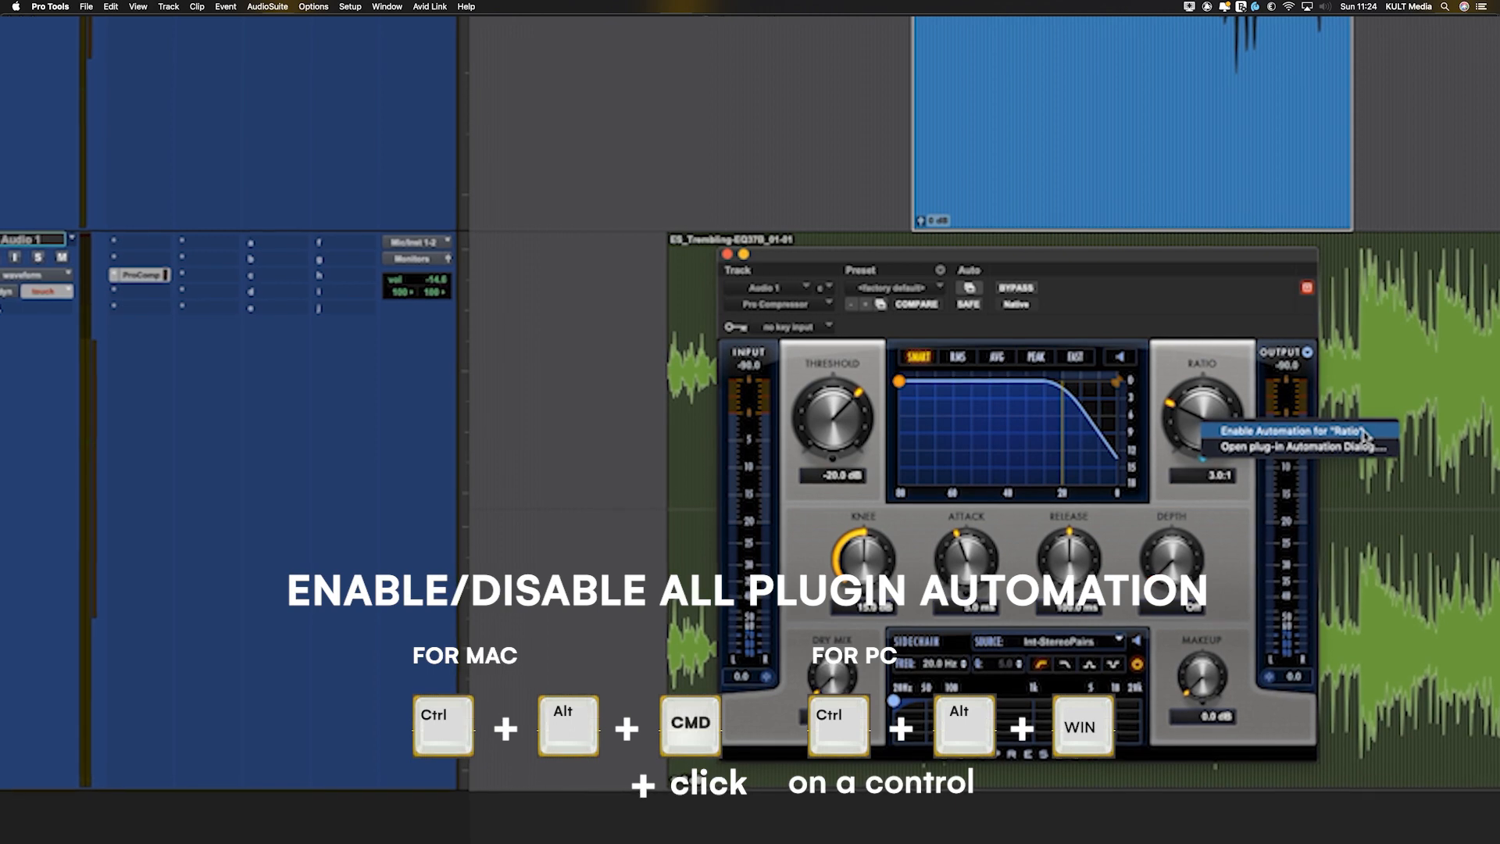
pyautogui.click(1274, 434)
pyautogui.rightClick(1019, 290)
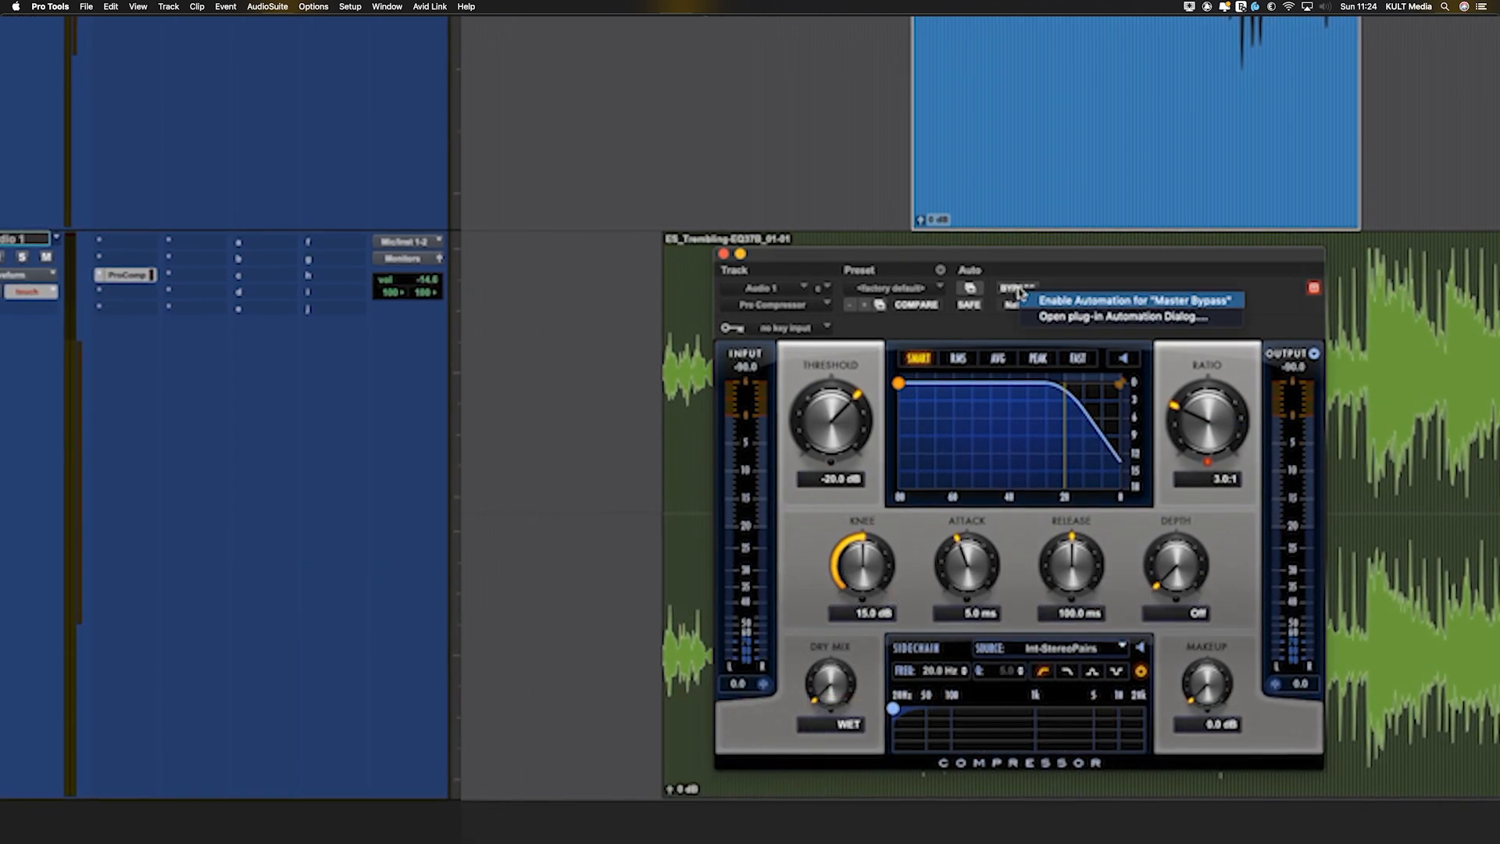
pyautogui.click(1078, 293)
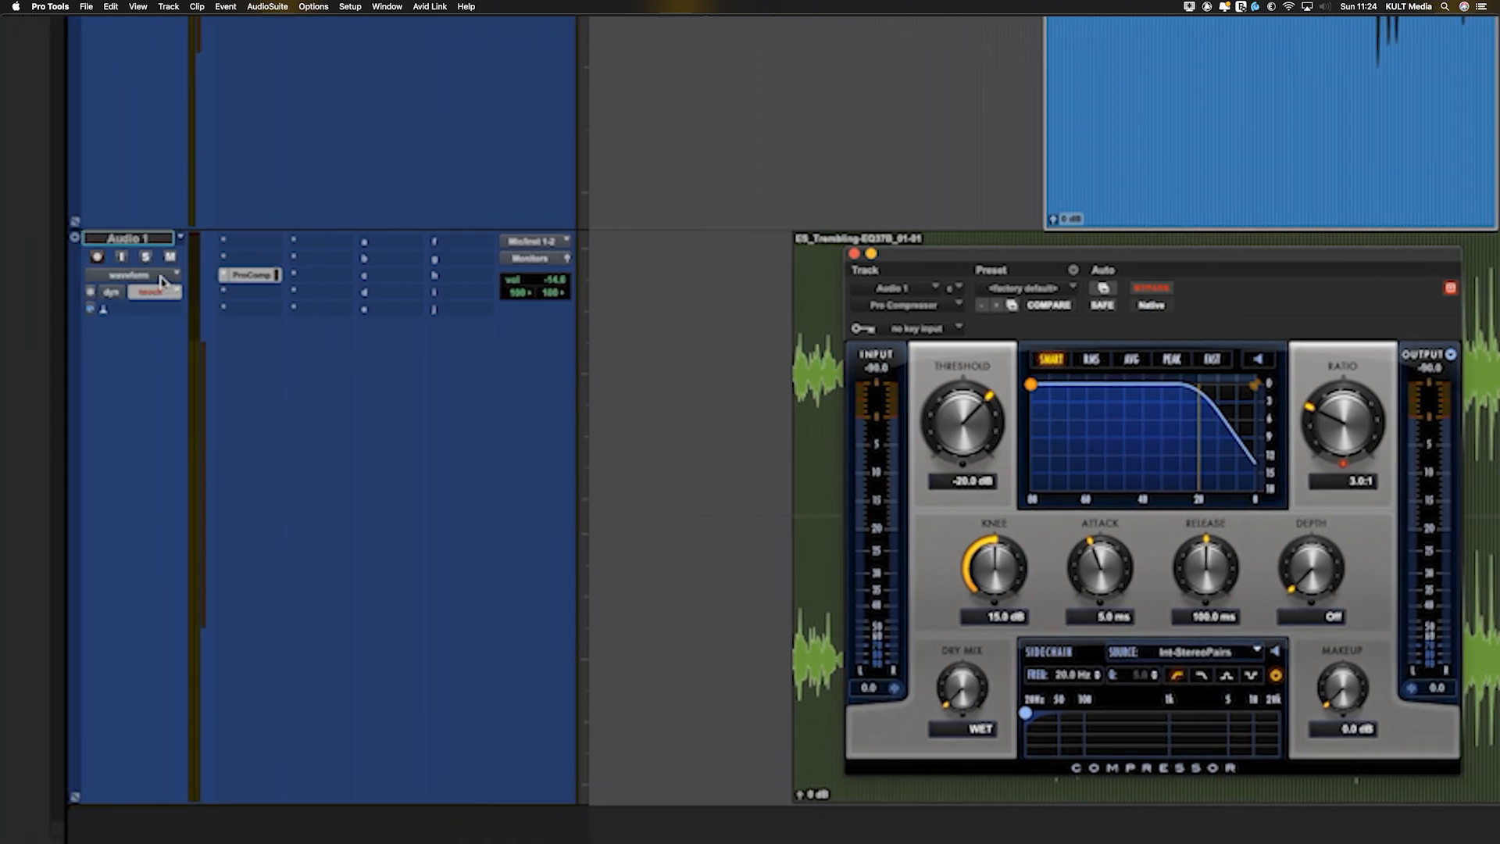
# Check which Pro Compressor parameters Audio 1 offers as automation views, and close the plug-in window.
pyautogui.click(161, 279)
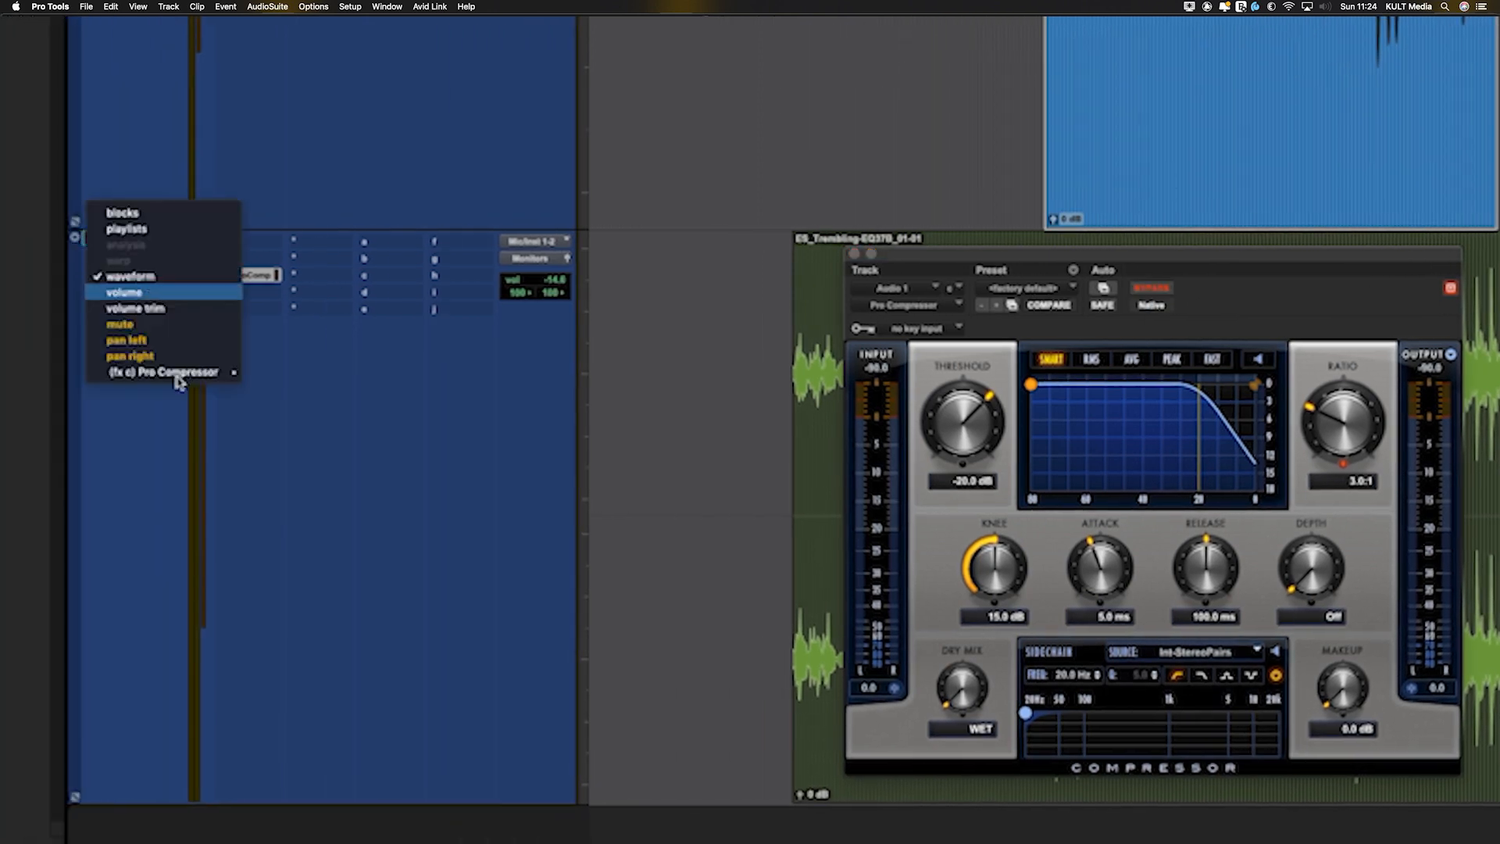
pyautogui.moveTo(191, 376)
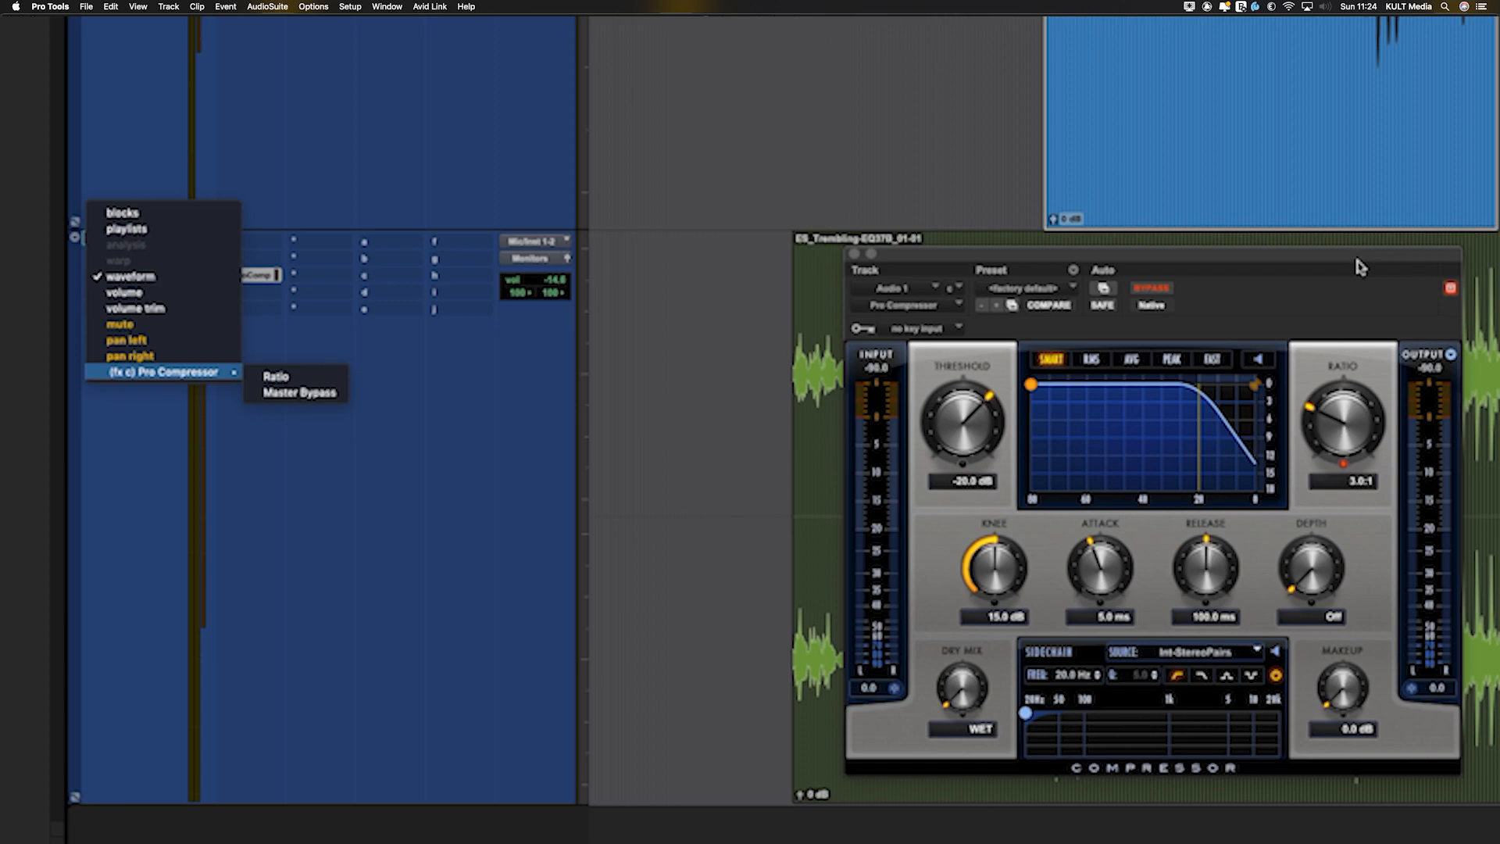
pyautogui.click(854, 255)
pyautogui.click(855, 256)
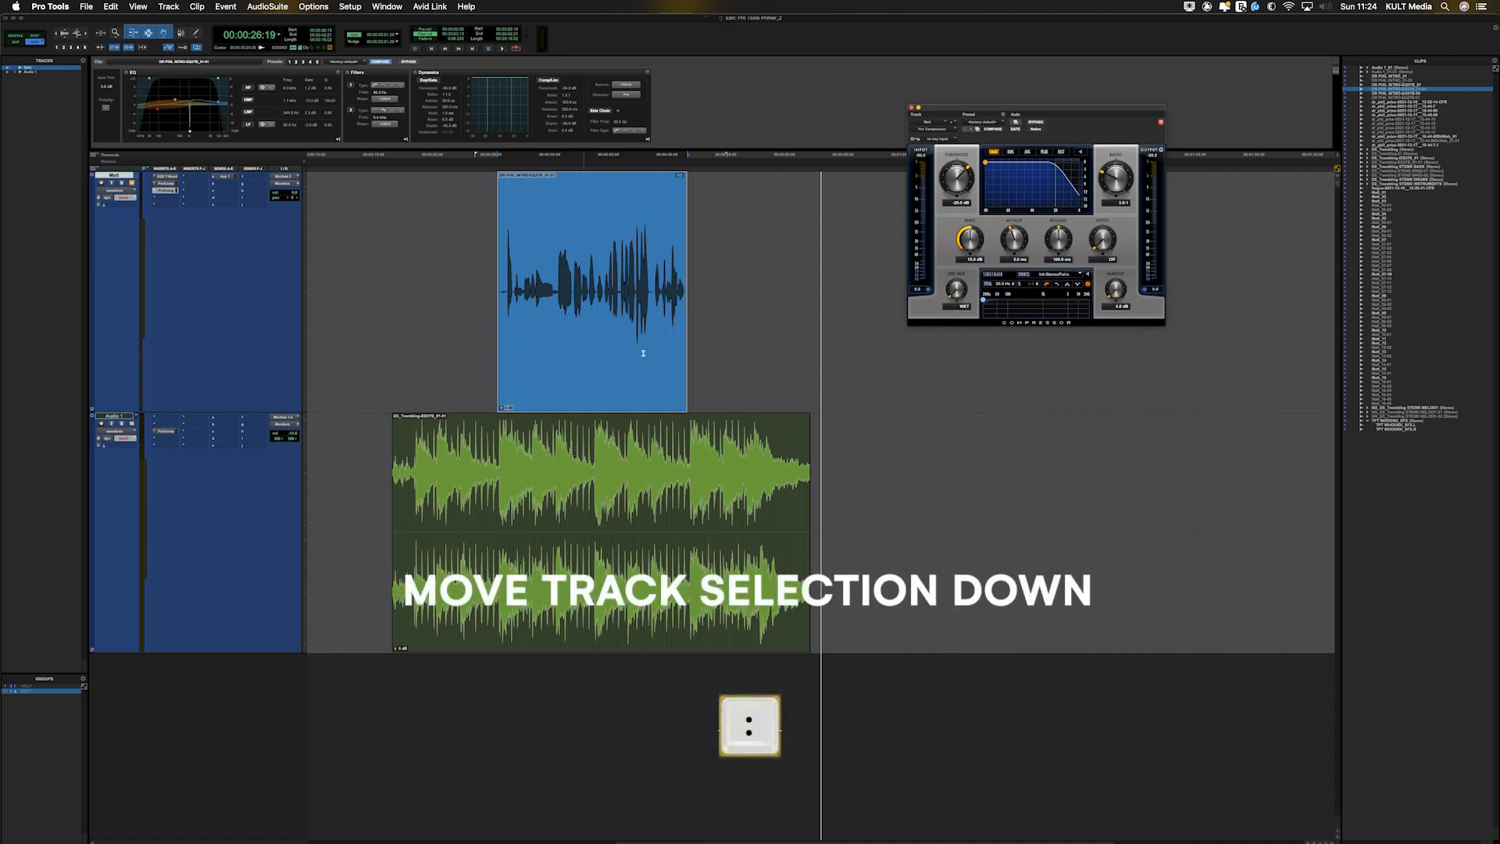
# Move the edit selection down to Audio 1 and open the voice track's Pro Compressor from insert slot B.
pyautogui.press(';')
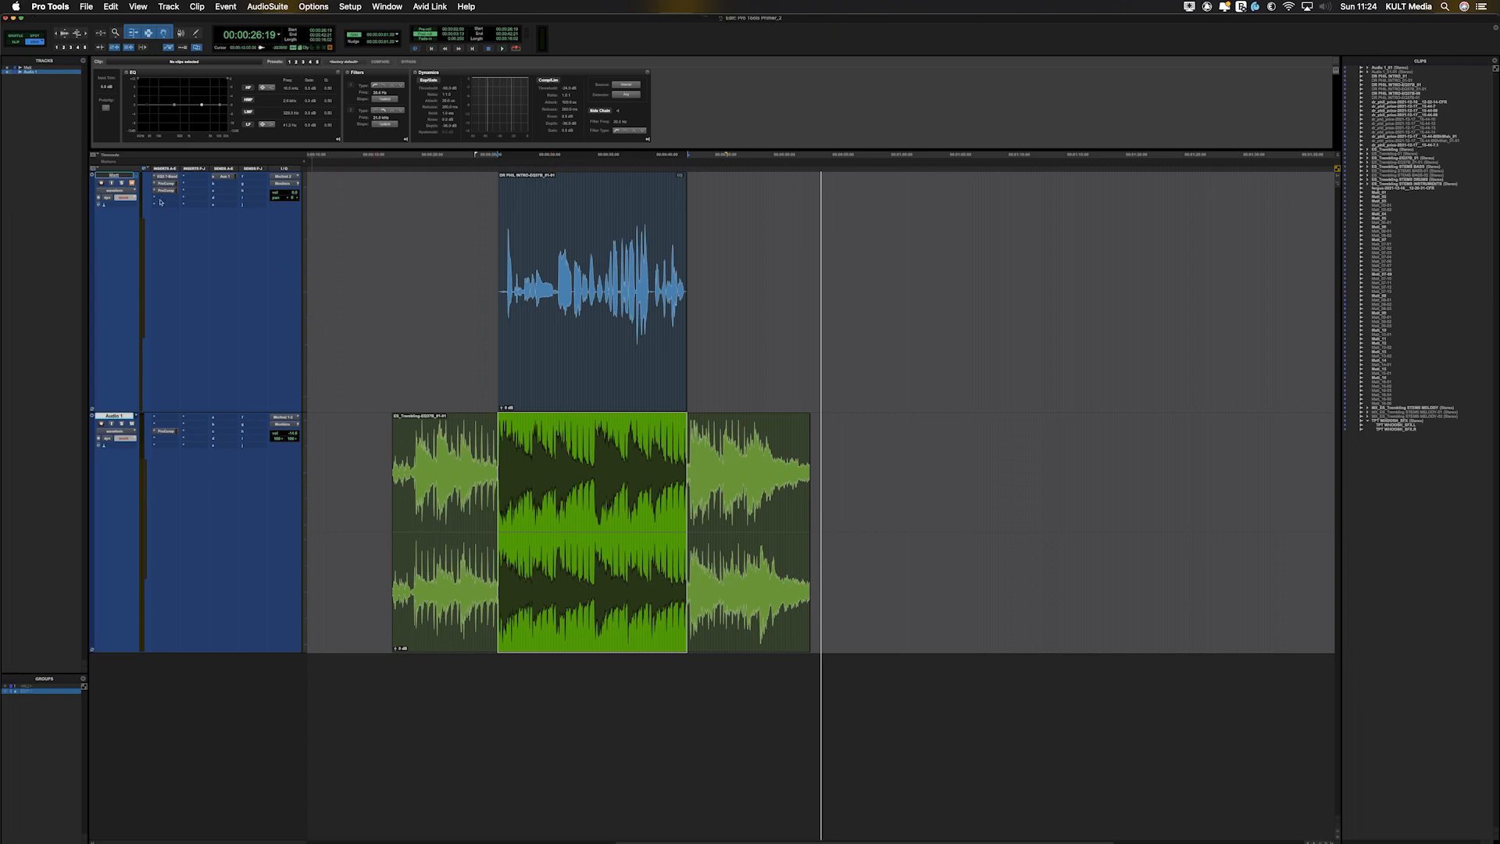
pyautogui.click(164, 184)
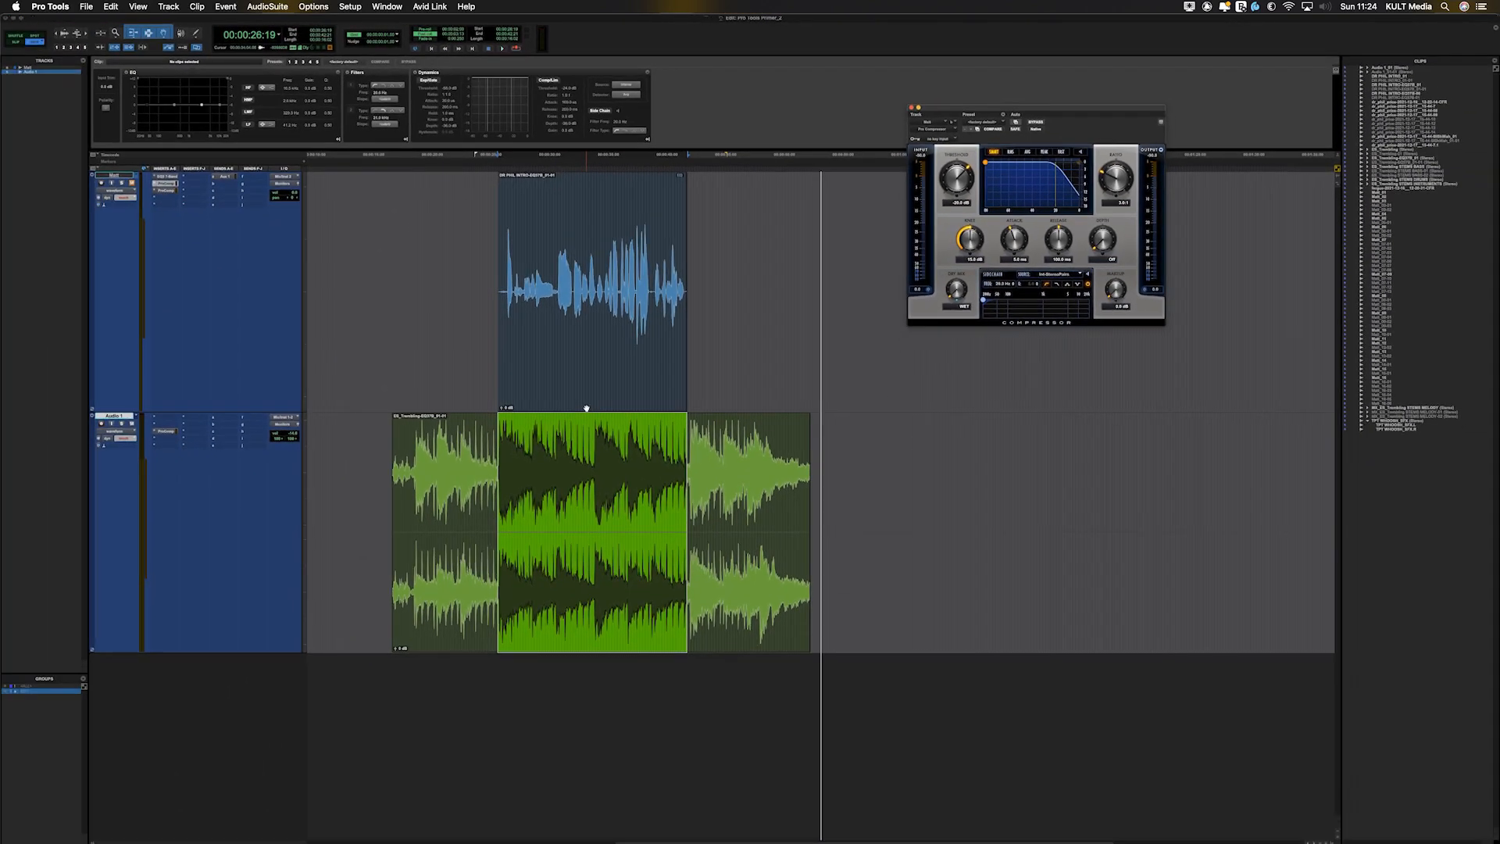
# Move the edit selection up to the voice track and back down to Audio 1 four times.
pyautogui.press('p')
pyautogui.press(';')
pyautogui.press('p')
pyautogui.press(';')
pyautogui.press('p')
pyautogui.press(';')
pyautogui.press('p')
pyautogui.press(';')
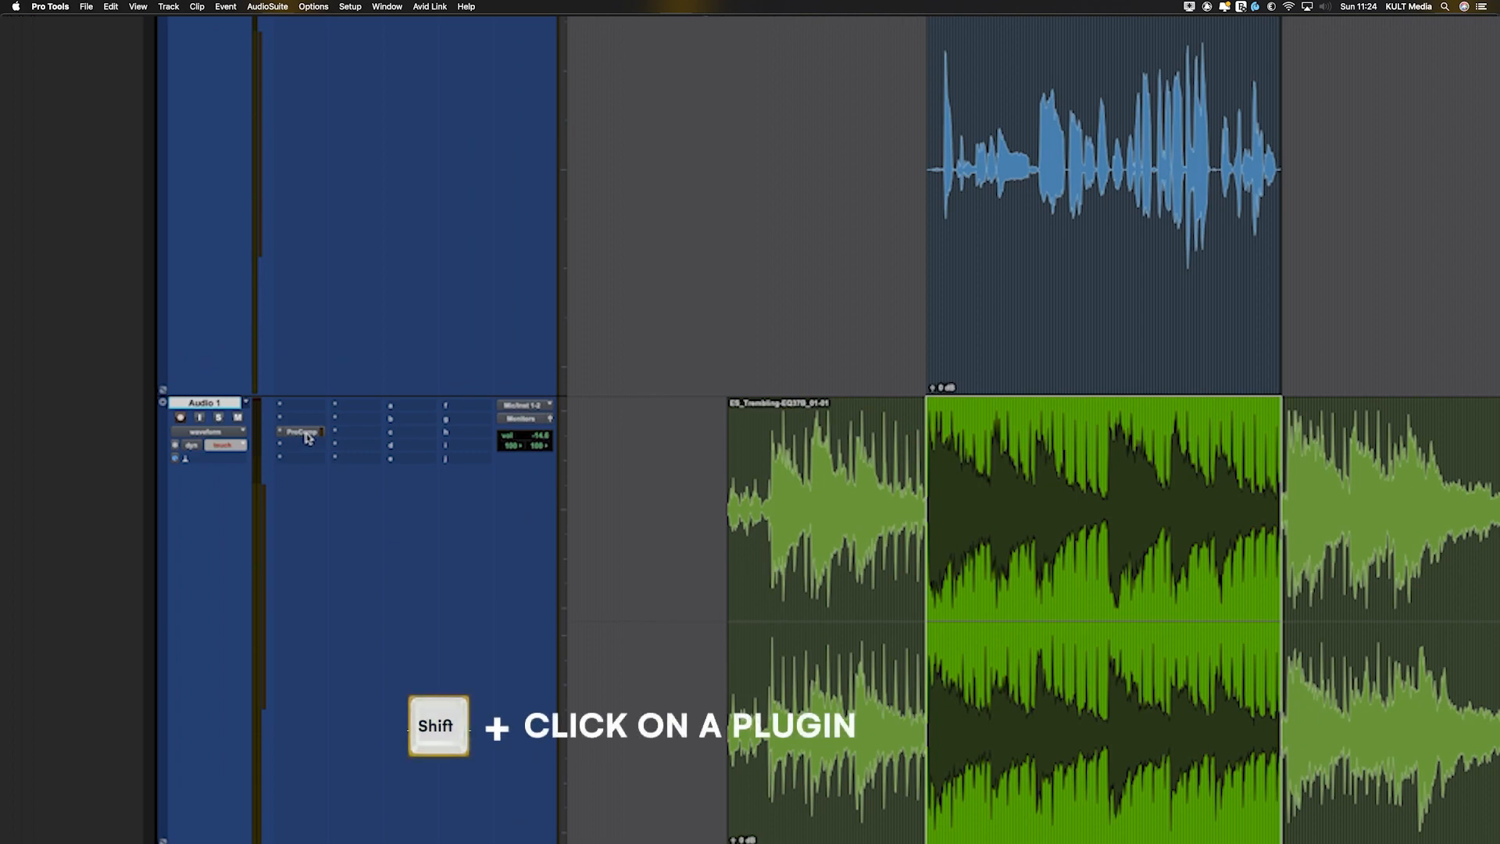
# Open Audio 1's Pro Compressor as an additional plug-in window and place it beside the voice track's compressor window.
pyautogui.keyDown('shift'); pyautogui.click(301, 432); pyautogui.keyUp('shift')
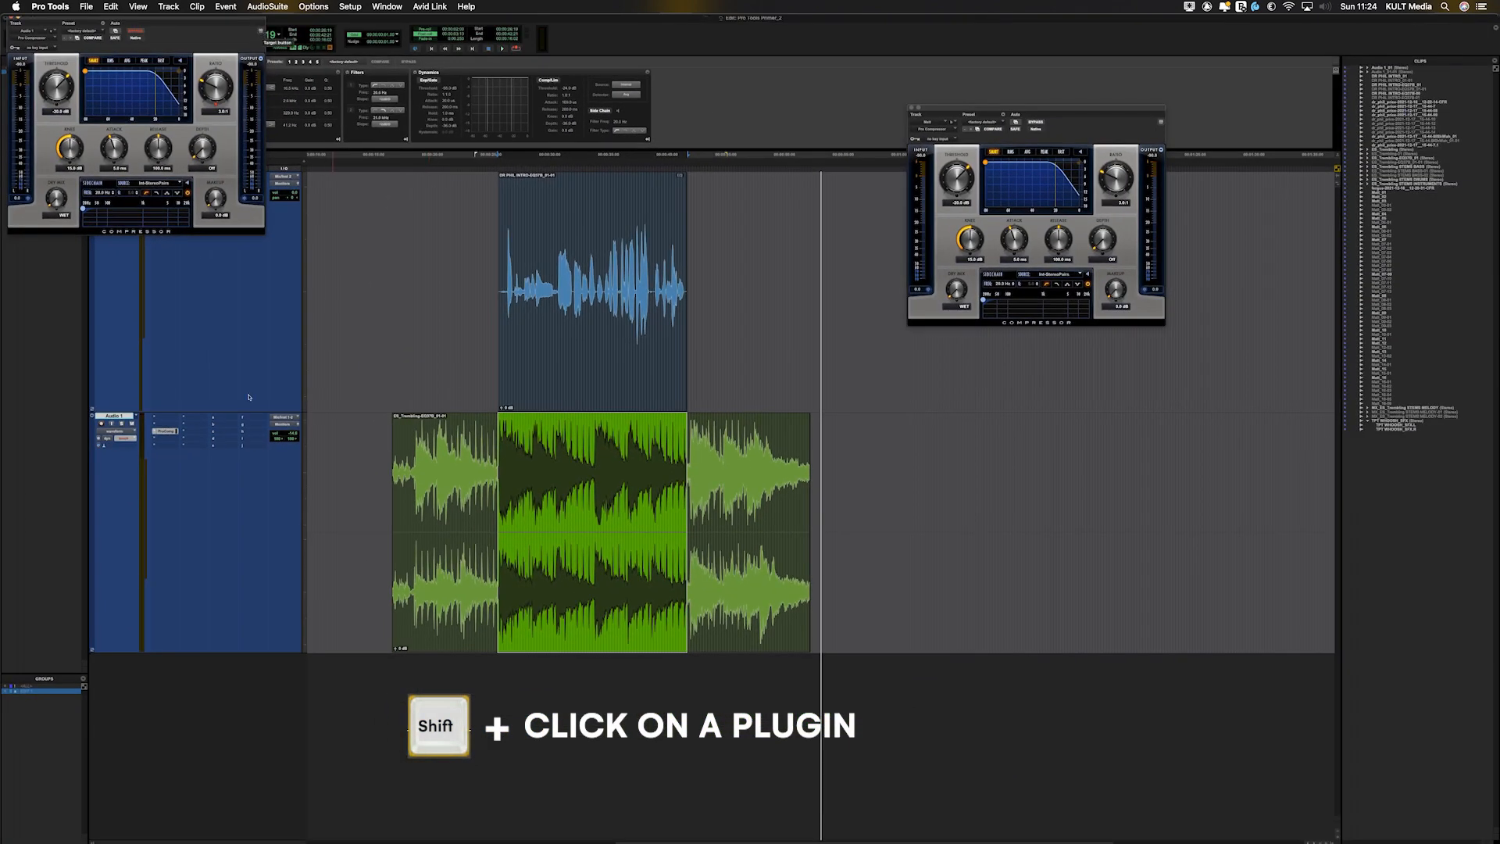
pyautogui.moveTo(232, 21); pyautogui.dragTo(886, 166)
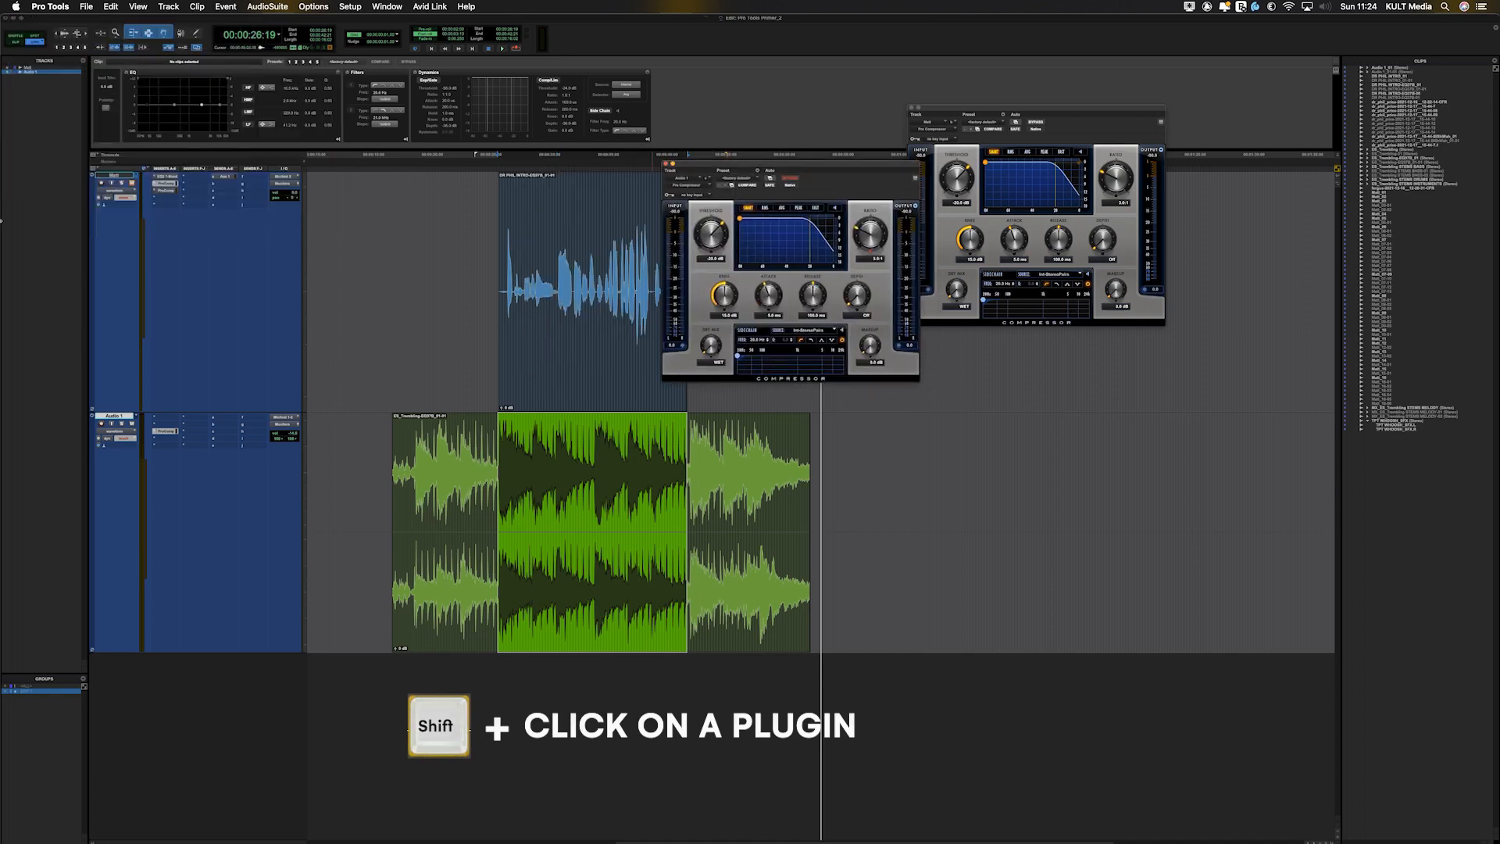
# Open the voice track's EQ3 7-Band, move its window over the two compressors, and close it again.
pyautogui.click(167, 179)
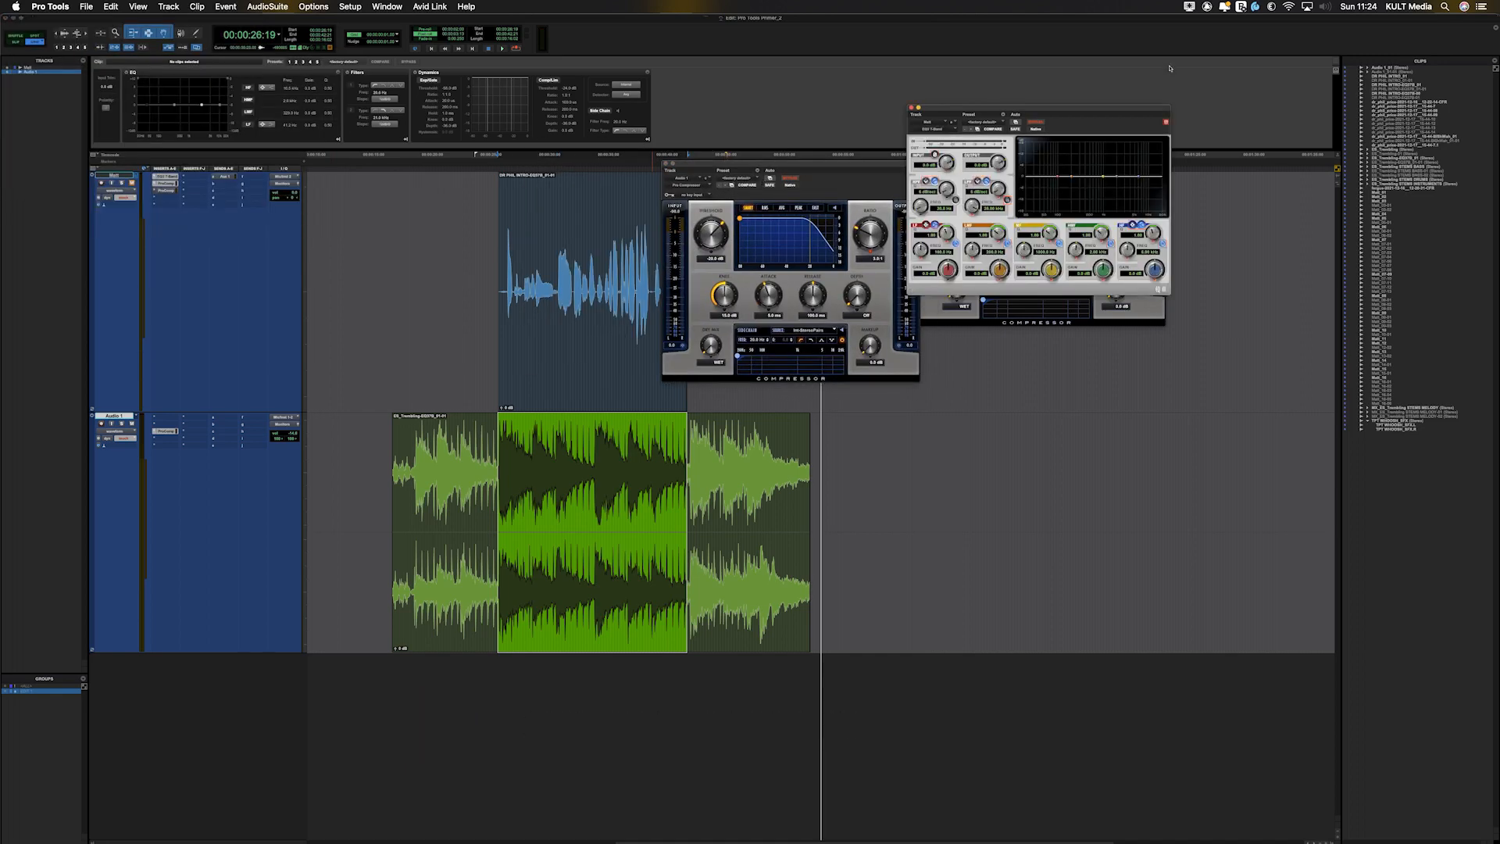
pyautogui.moveTo(1095, 108); pyautogui.dragTo(892, 71)
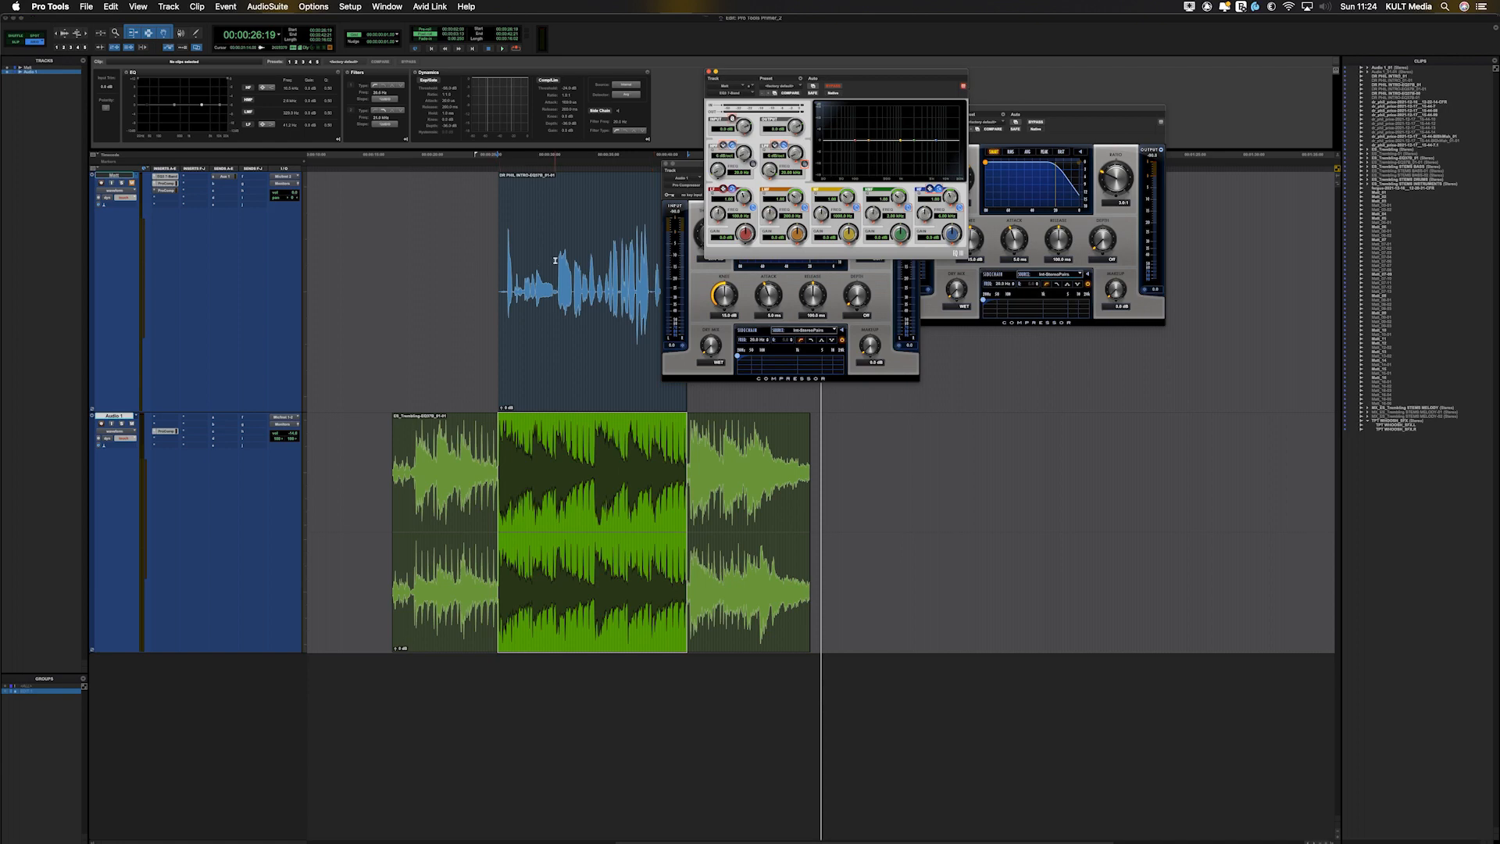
pyautogui.press('super+w')
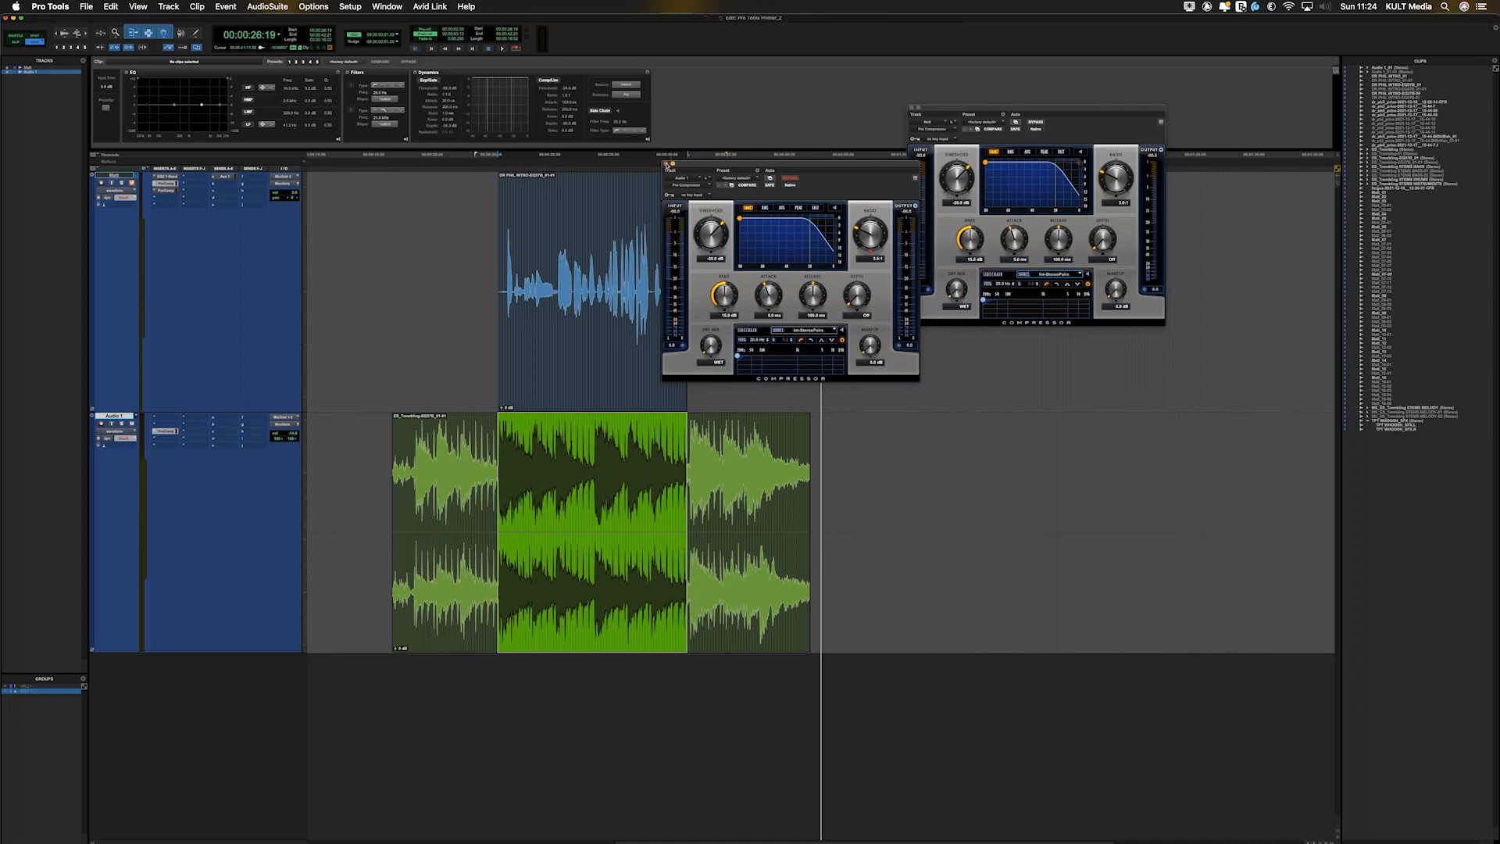
# Move the voice track's Pro Compressor window clear of the other compressor and toggle its bypass on and off.
pyautogui.moveTo(1027, 113); pyautogui.dragTo(1061, 280)
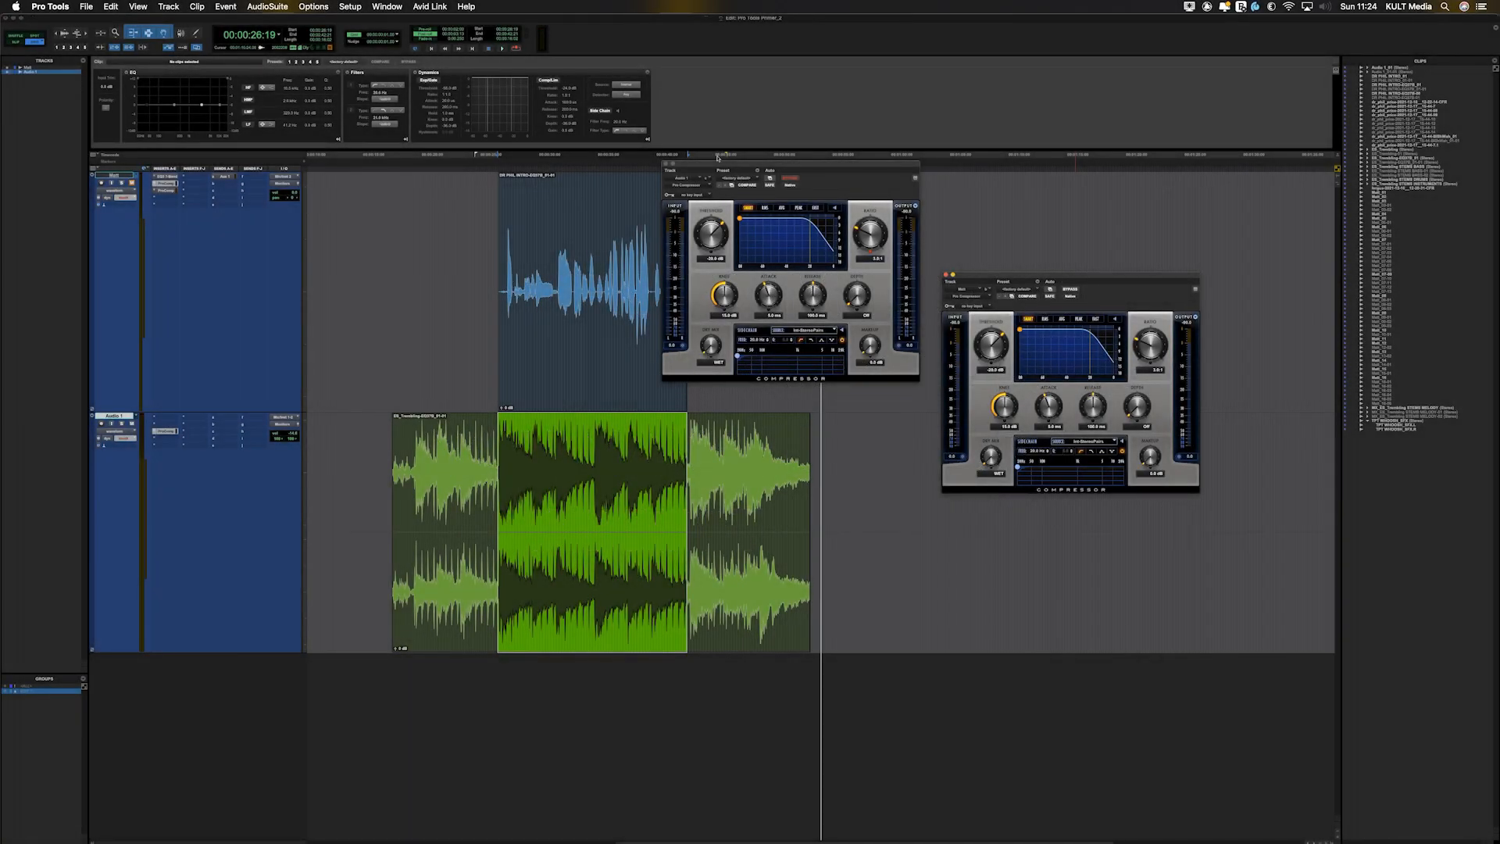
pyautogui.click(733, 192)
pyautogui.click(1074, 291)
pyautogui.click(1073, 292)
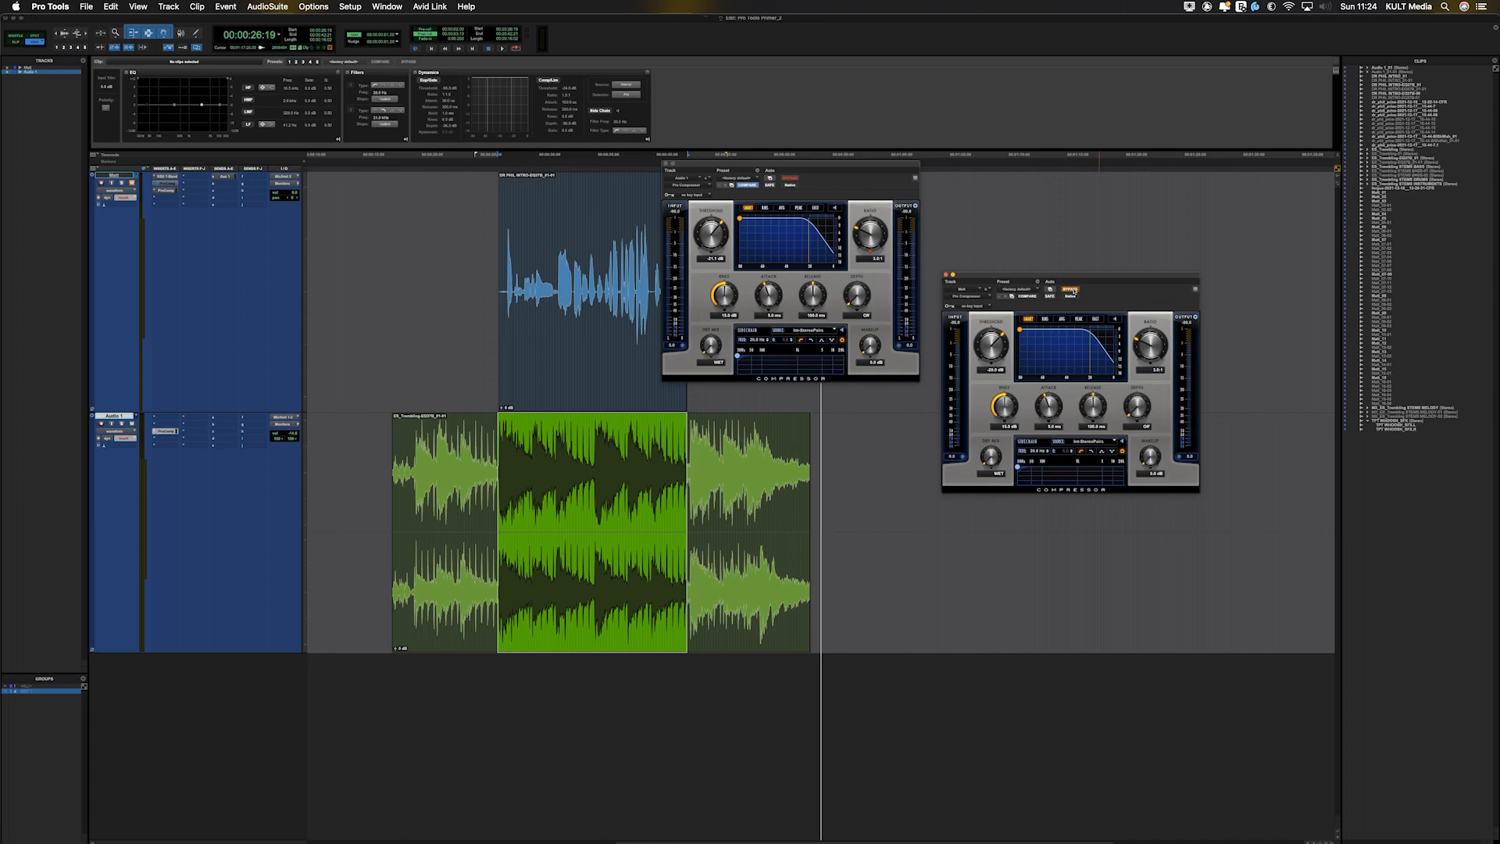
pyautogui.click(1073, 290)
# Step forward and back through the factory presets of the voice track's Pro Compressor.
pyautogui.click(1035, 290)
pyautogui.click(1043, 283)
pyautogui.click(1005, 298)
pyautogui.click(1006, 298)
pyautogui.click(1006, 299)
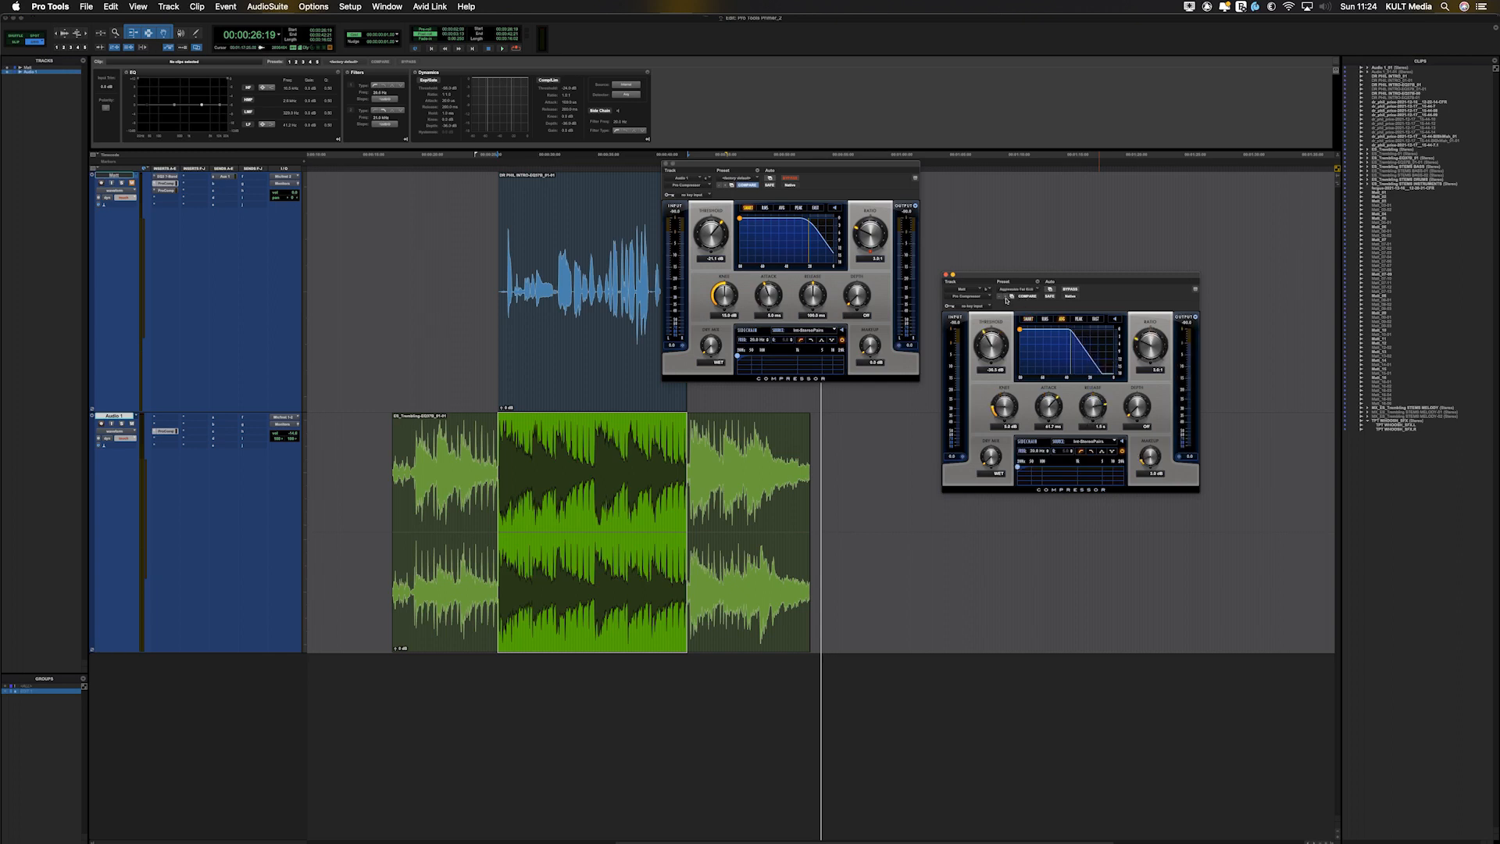
pyautogui.click(1006, 298)
pyautogui.click(1006, 299)
pyautogui.click(1006, 299)
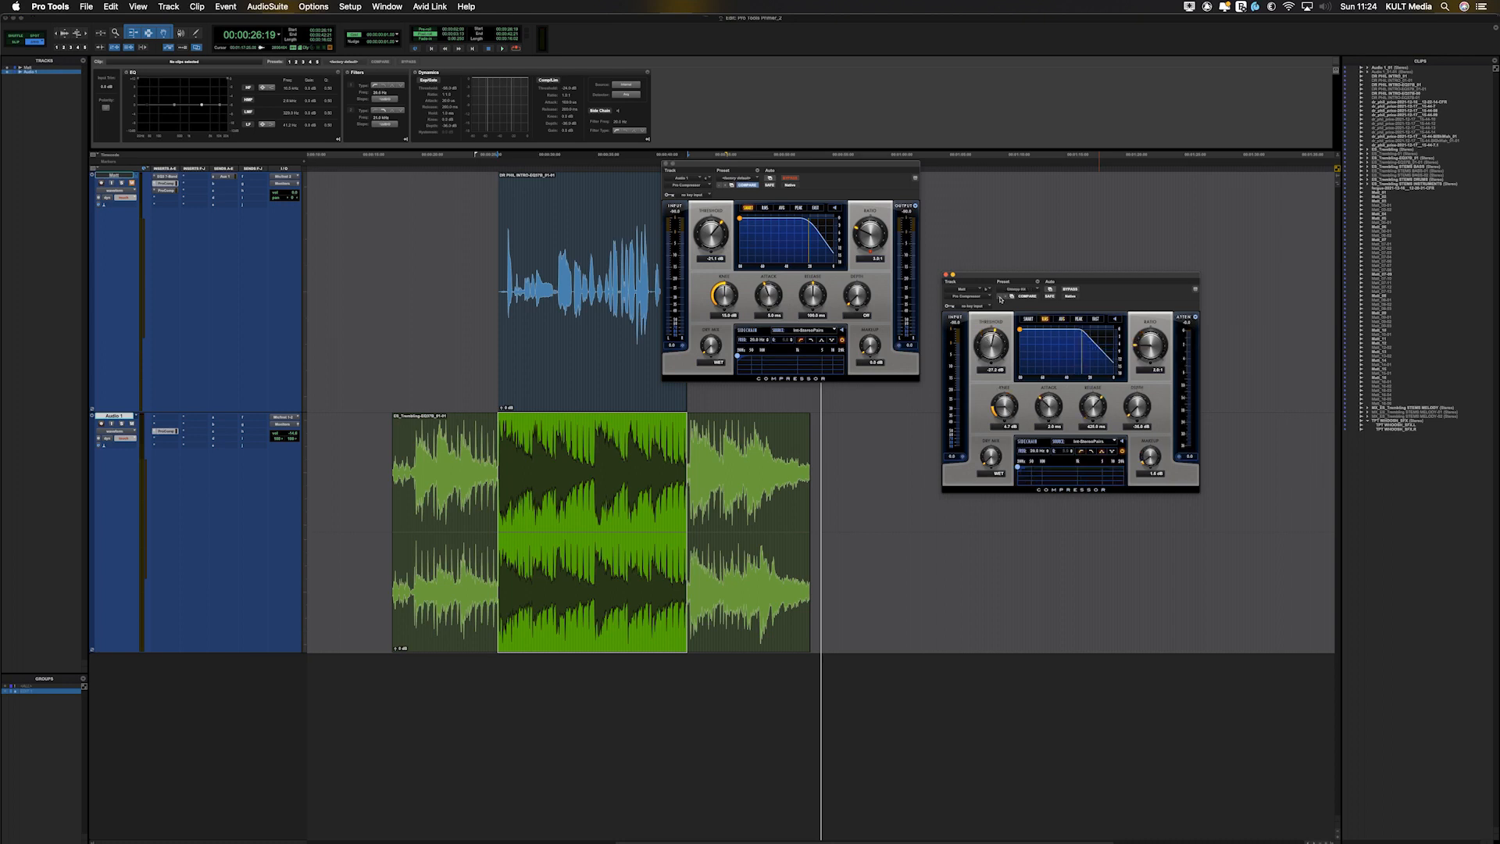
pyautogui.click(1005, 298)
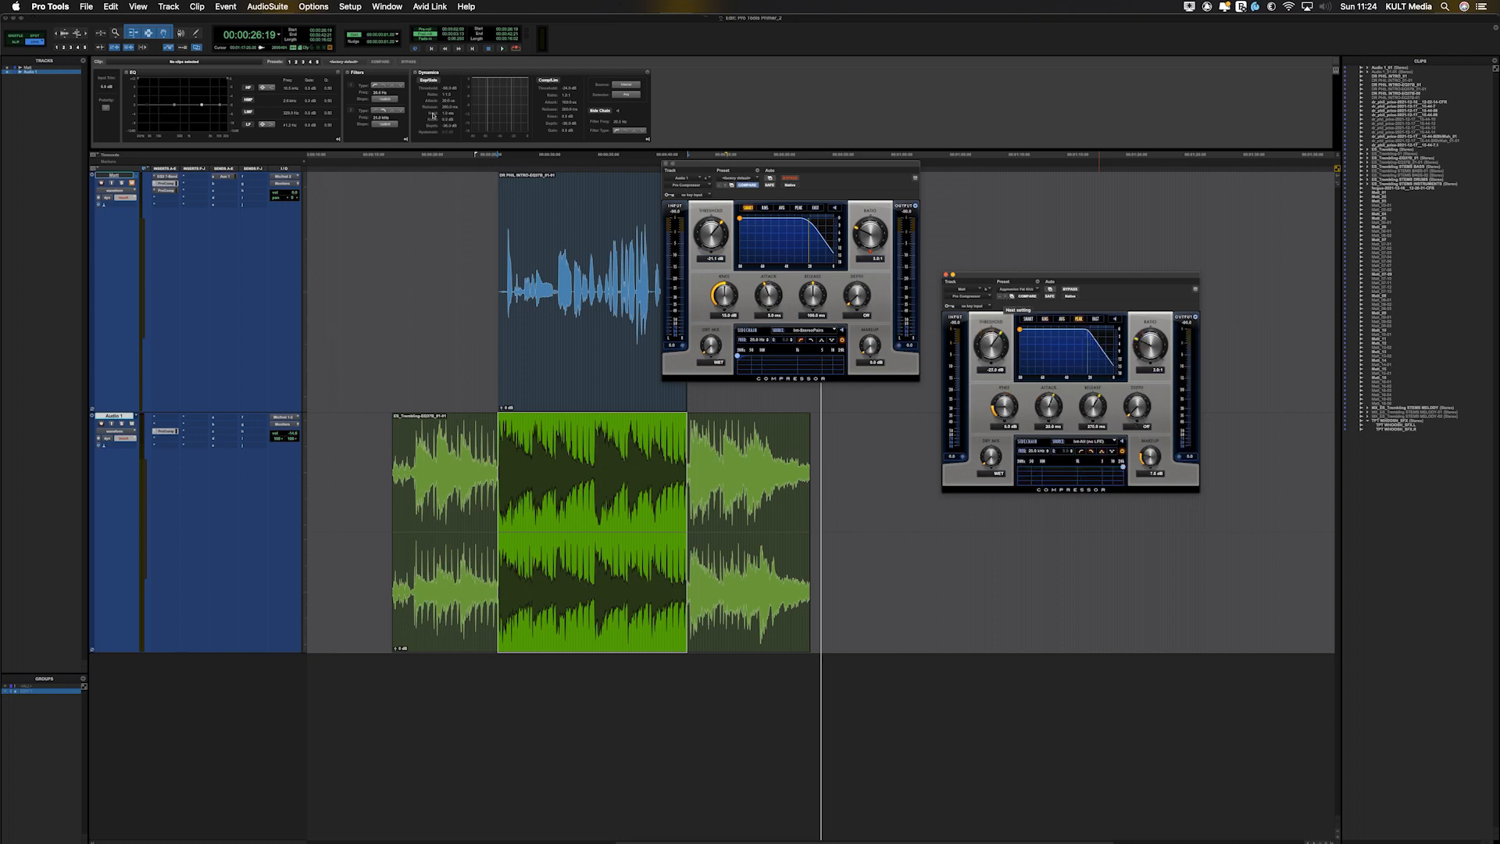
# Position the playback cursor just before the voice clip and play the session briefly with both compressor windows open, then stop playback.
pyautogui.click(532, 222)
pyautogui.doubleClick(519, 222)
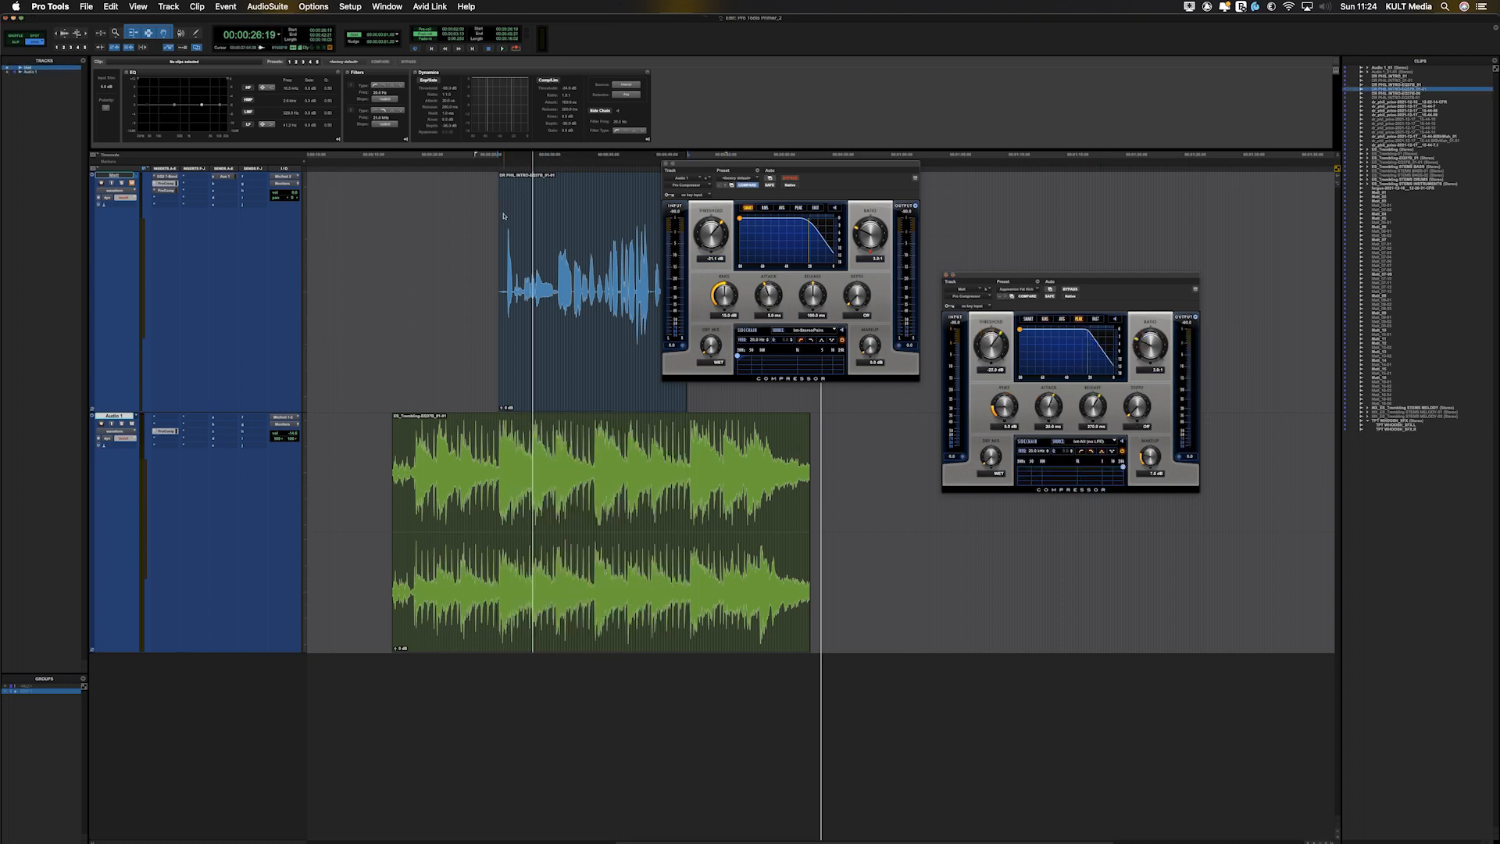
pyautogui.click(478, 207)
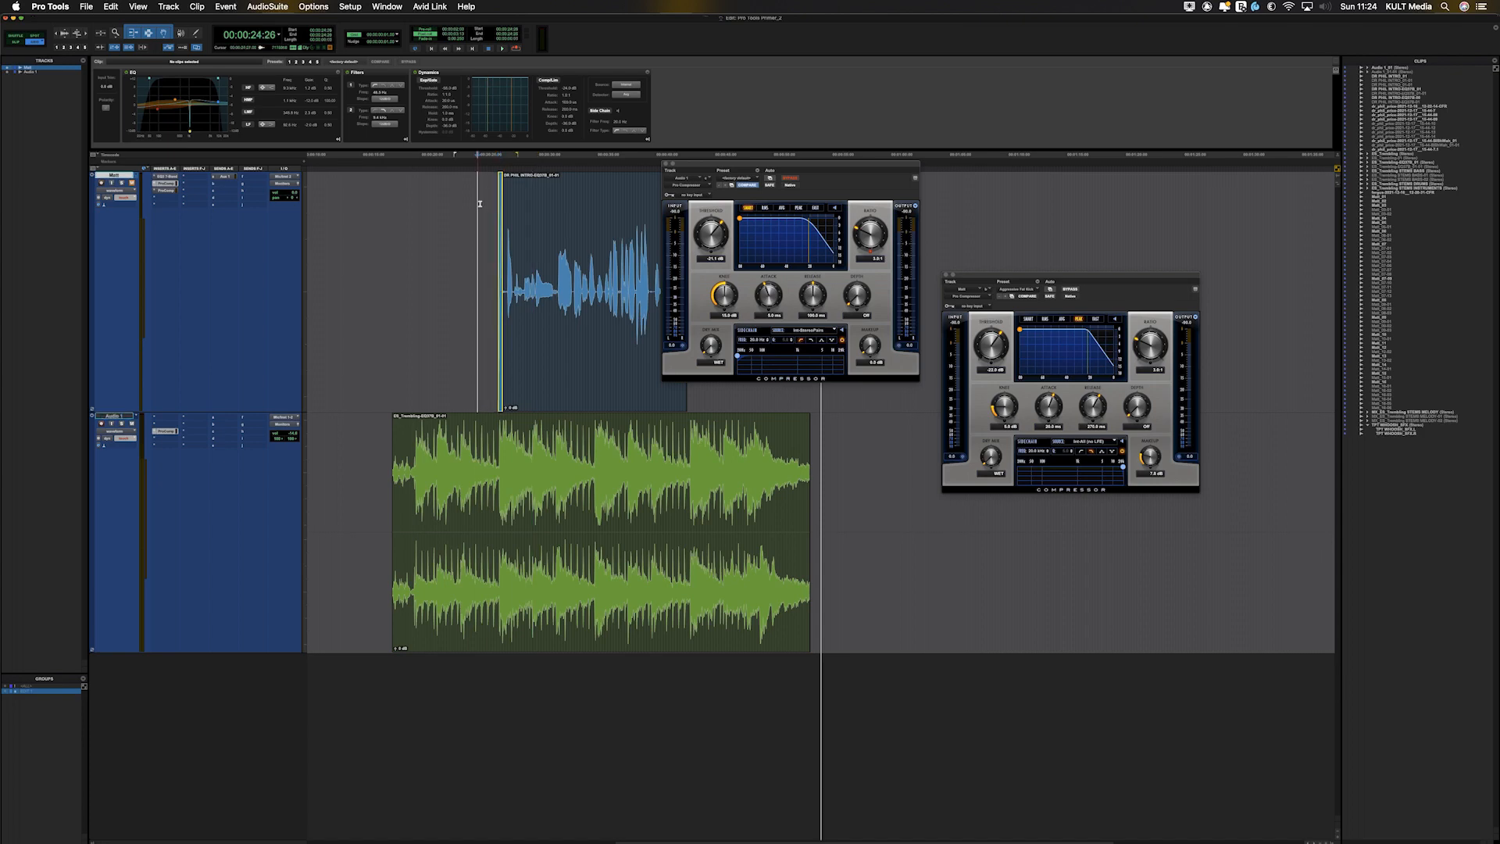
pyautogui.press('space')
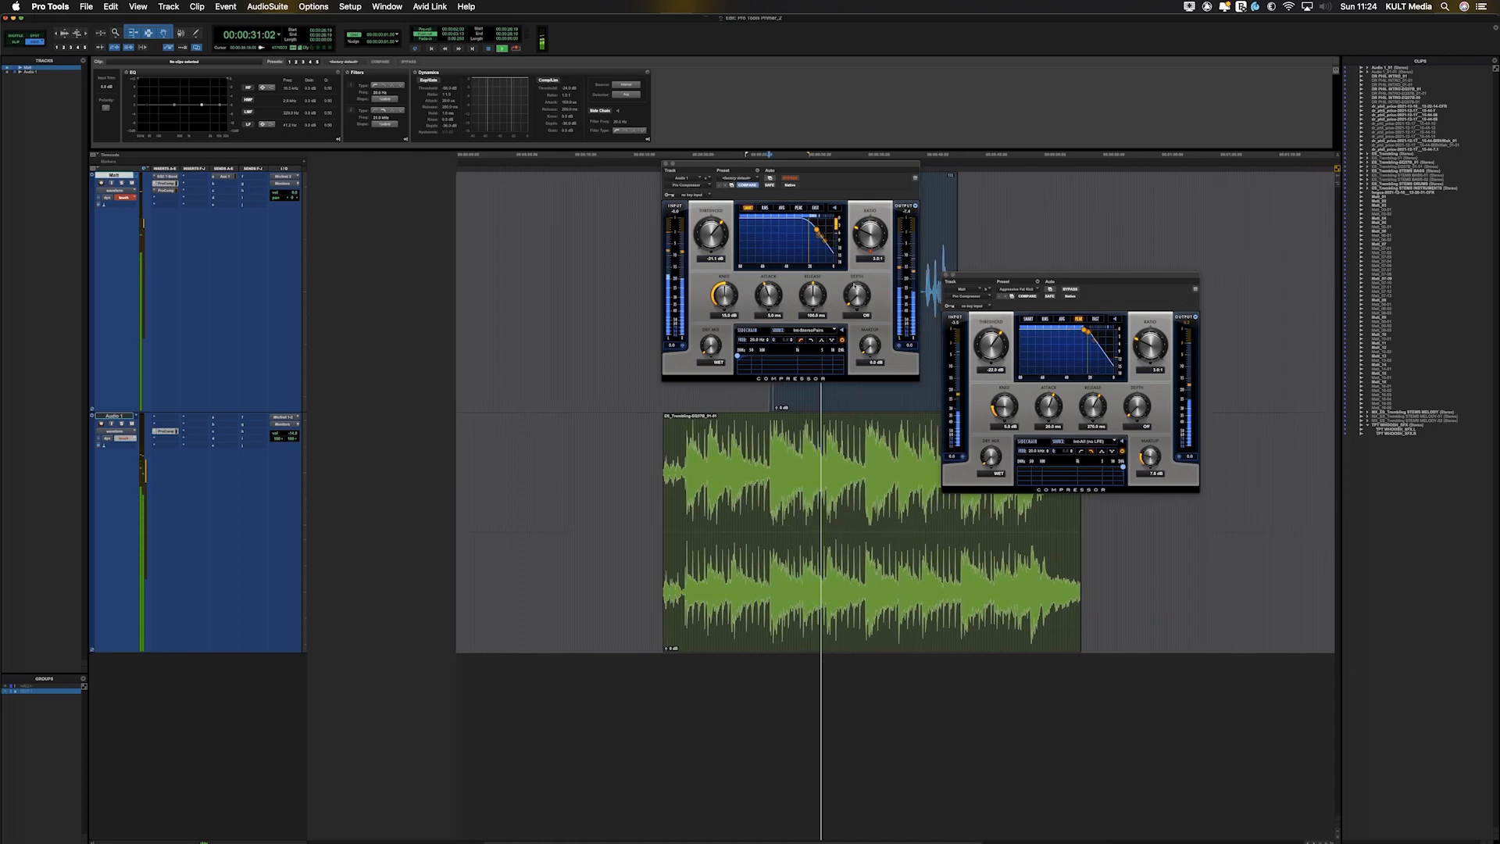
pyautogui.press('space')
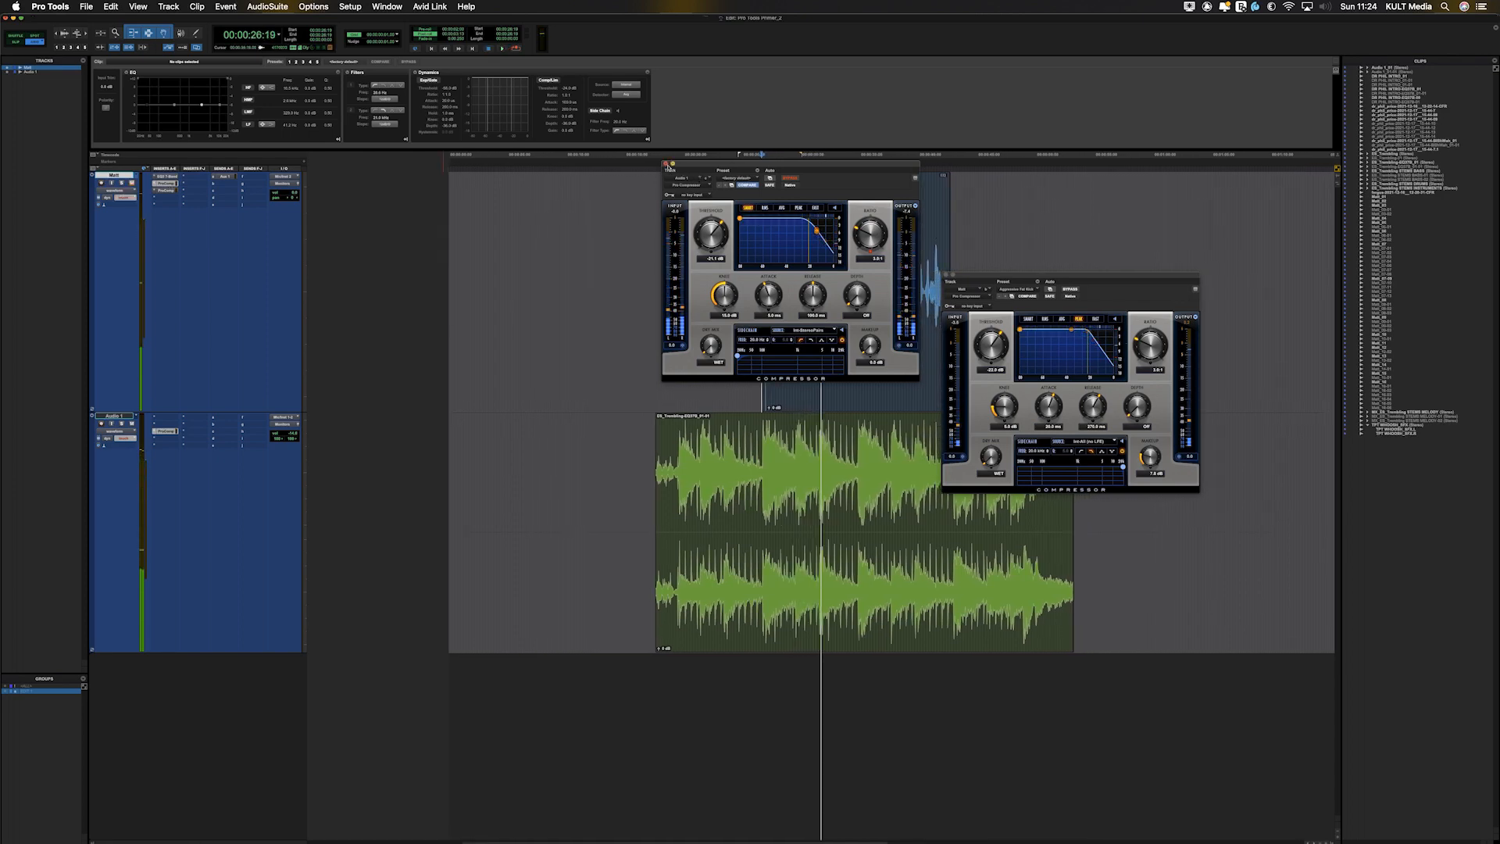
# Close both Pro Compressor windows and zoom the timeline out horizontally.
pyautogui.click(667, 165)
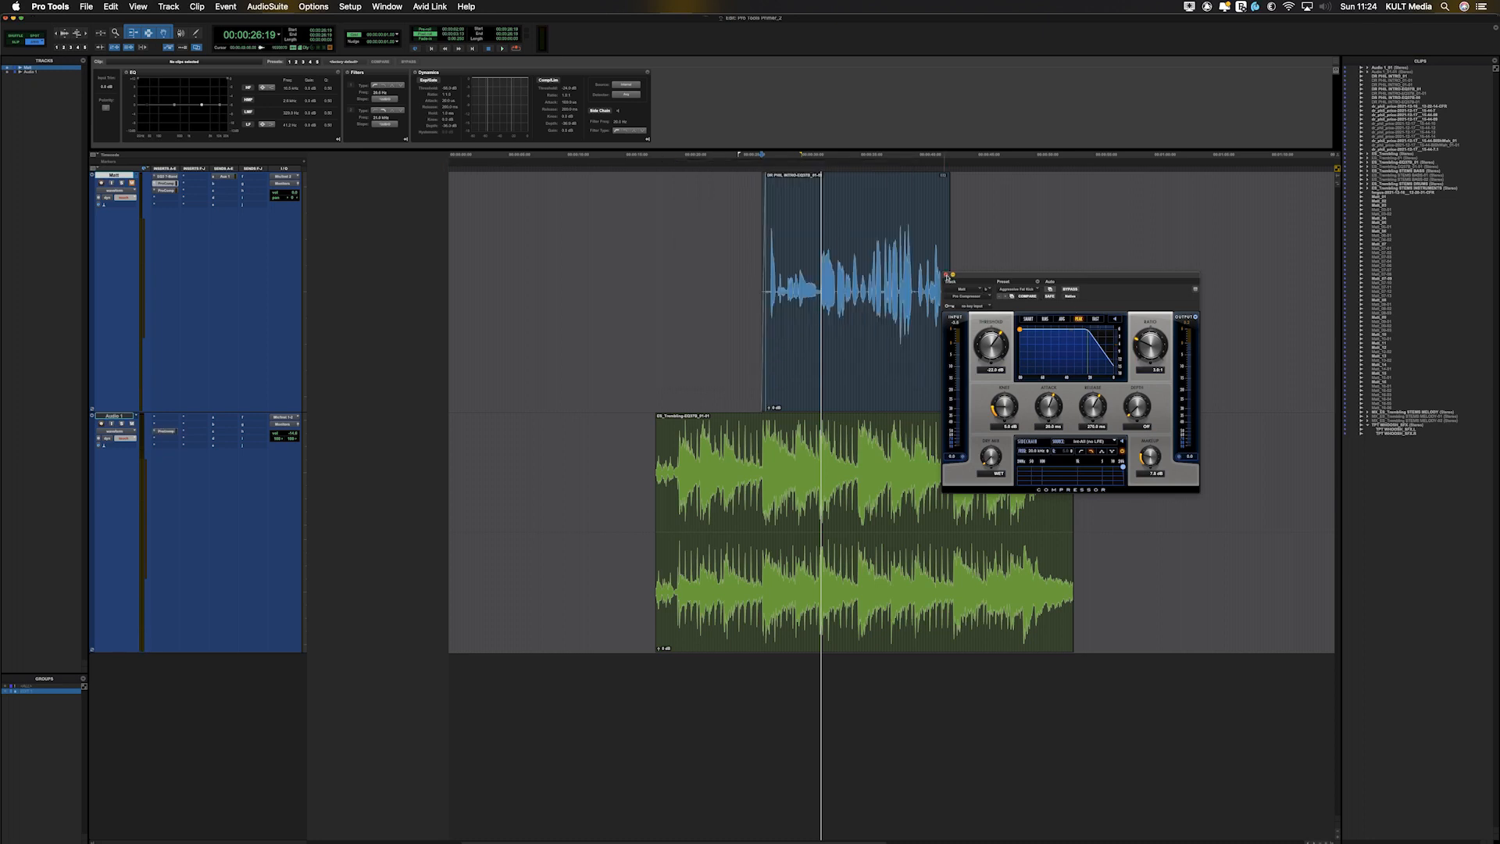
pyautogui.click(947, 276)
pyautogui.press('super+bracketleft')
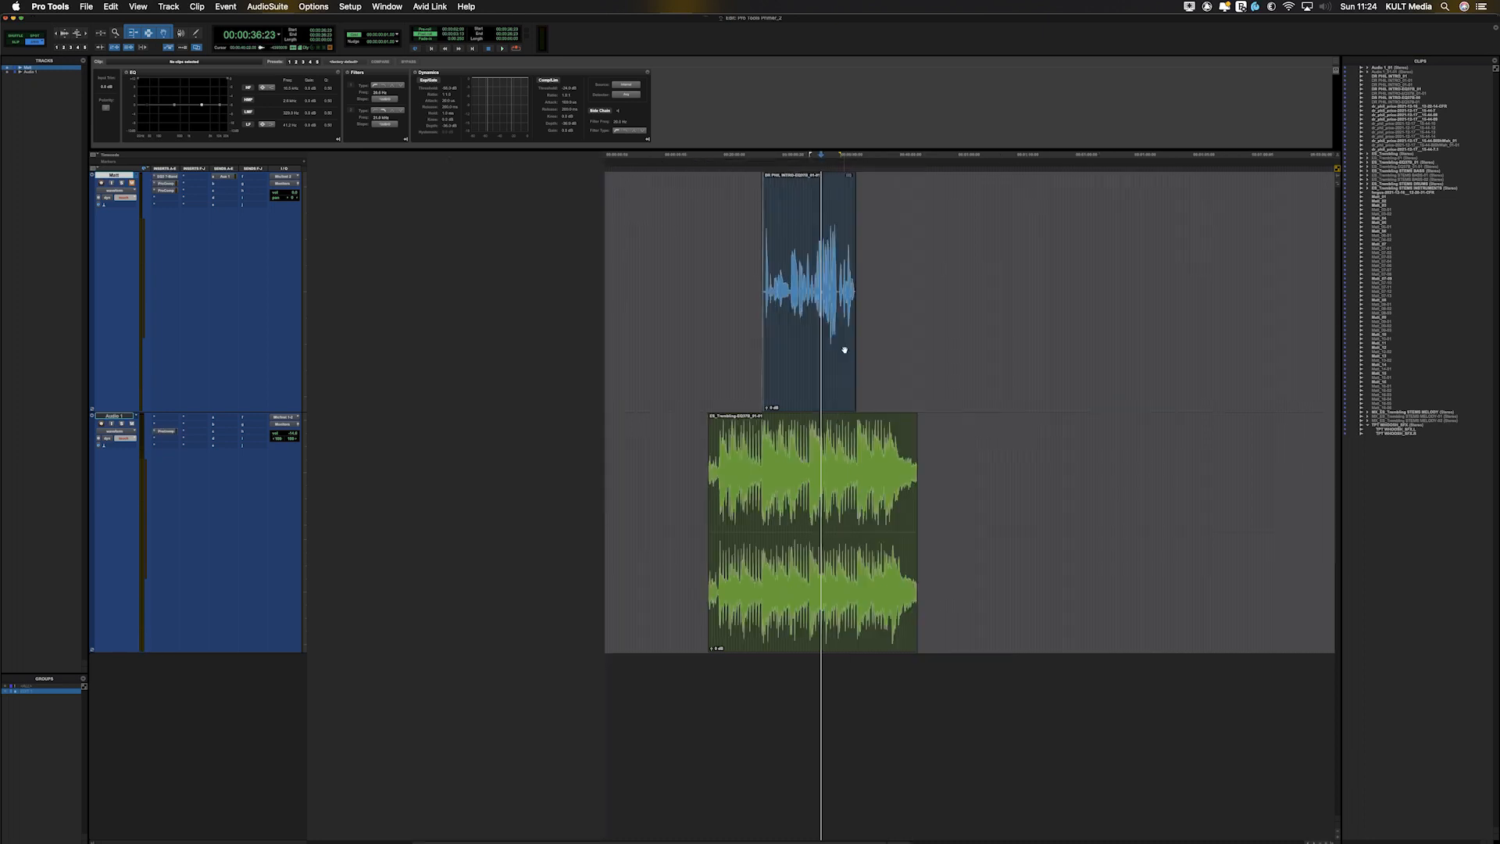